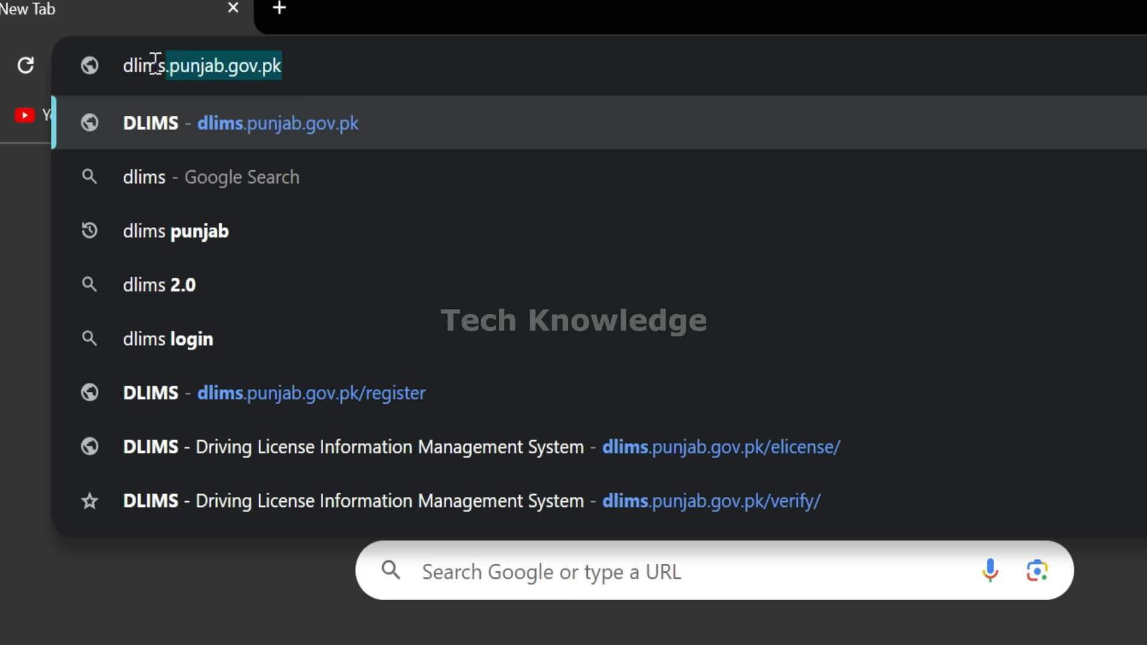
Load dlims.punjab.gov.pk/register from the suggested address completion.
left_click(307, 73)
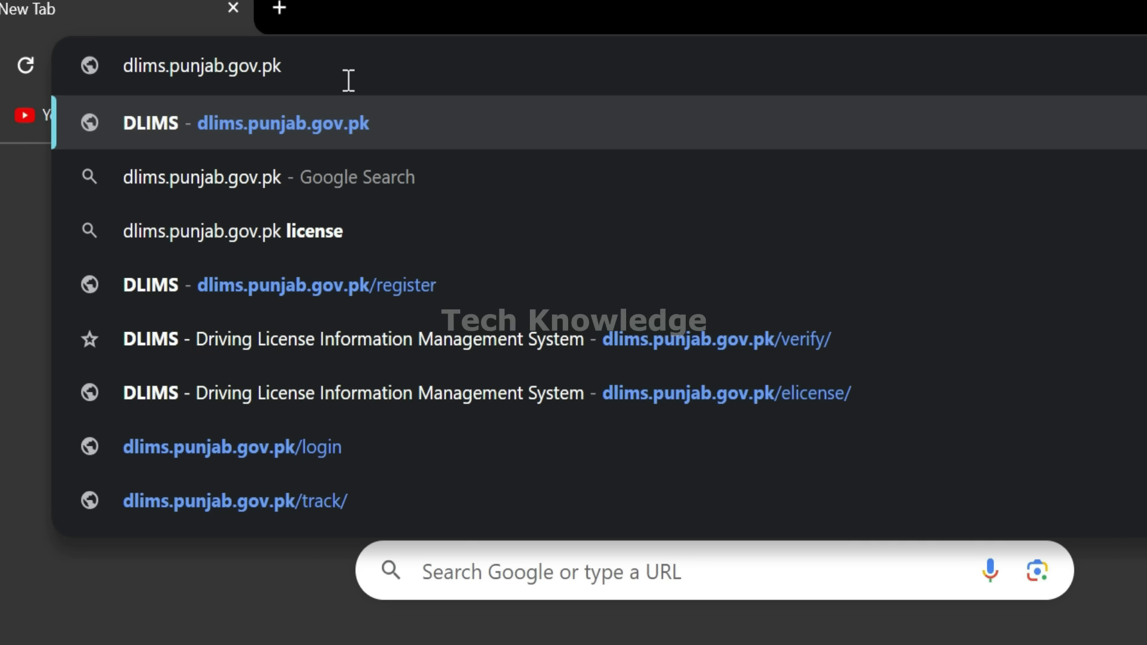
key("Return")
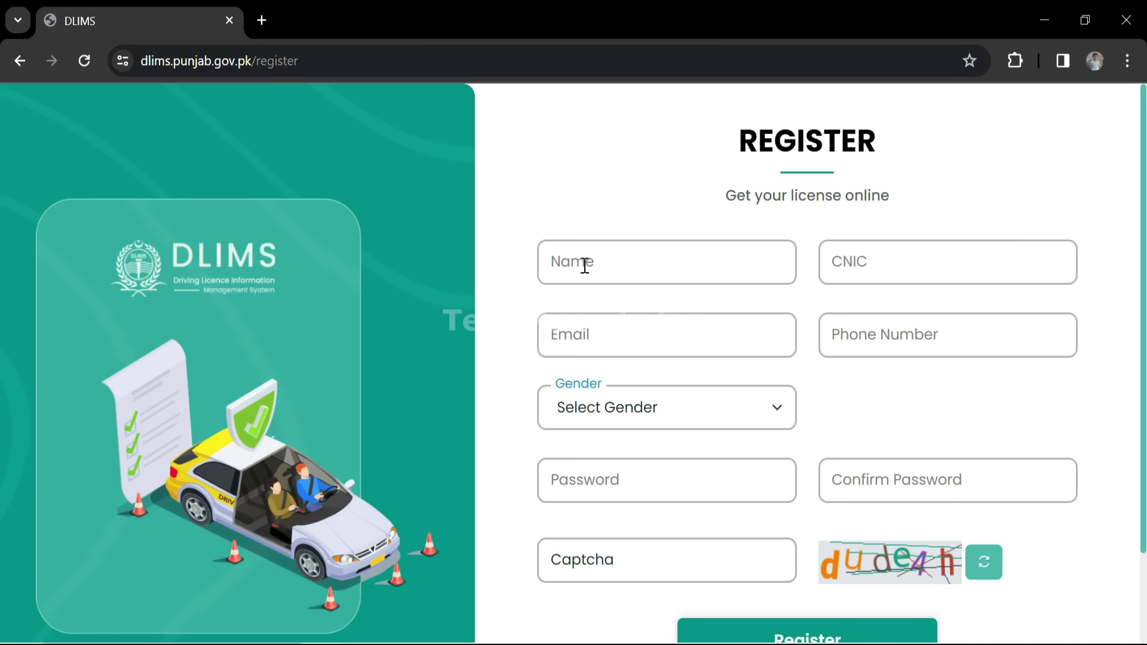
Fill the applicant's name, CNIC number, e-mail and phone, mostly from saved autofill details.
left_click(584, 266)
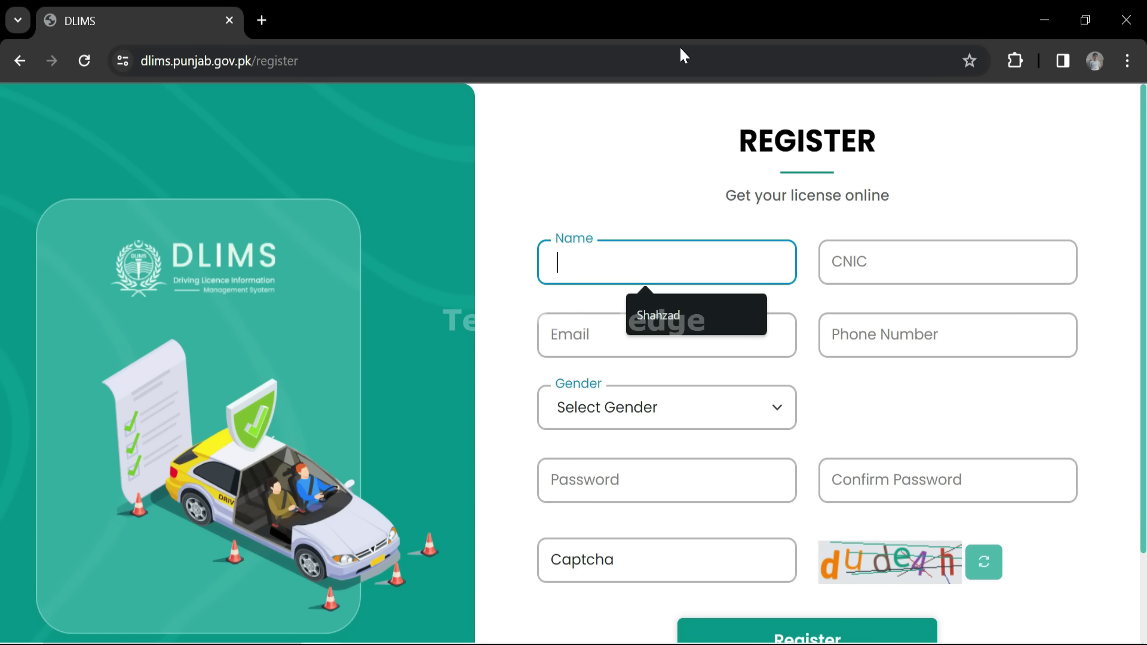
left_click(678, 333)
left_click(912, 265)
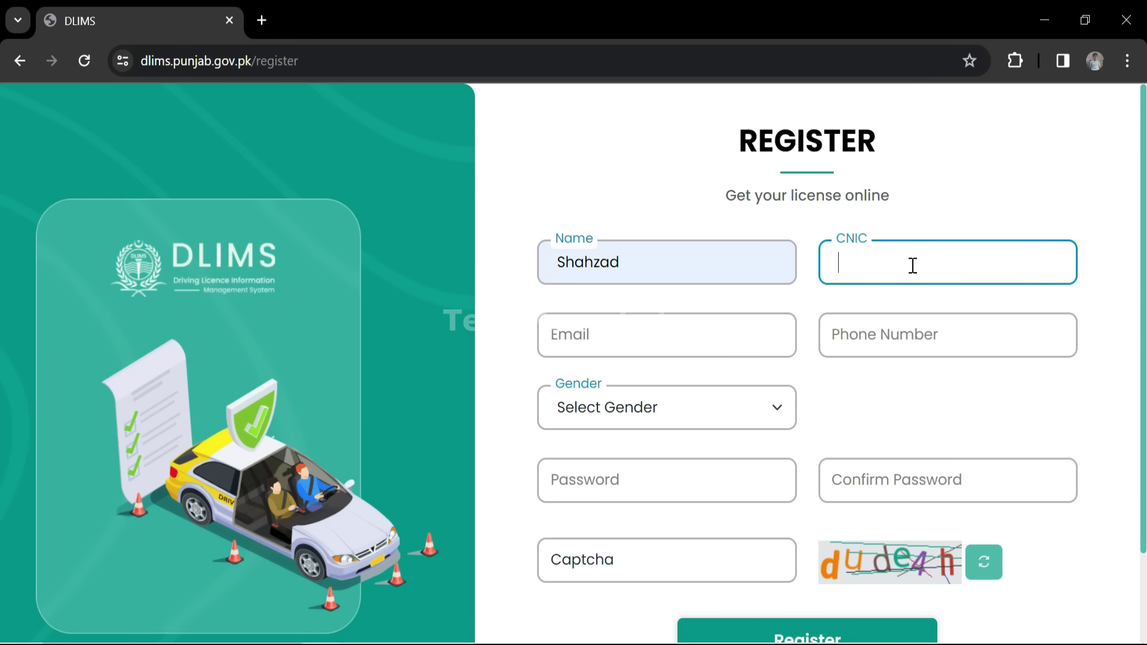
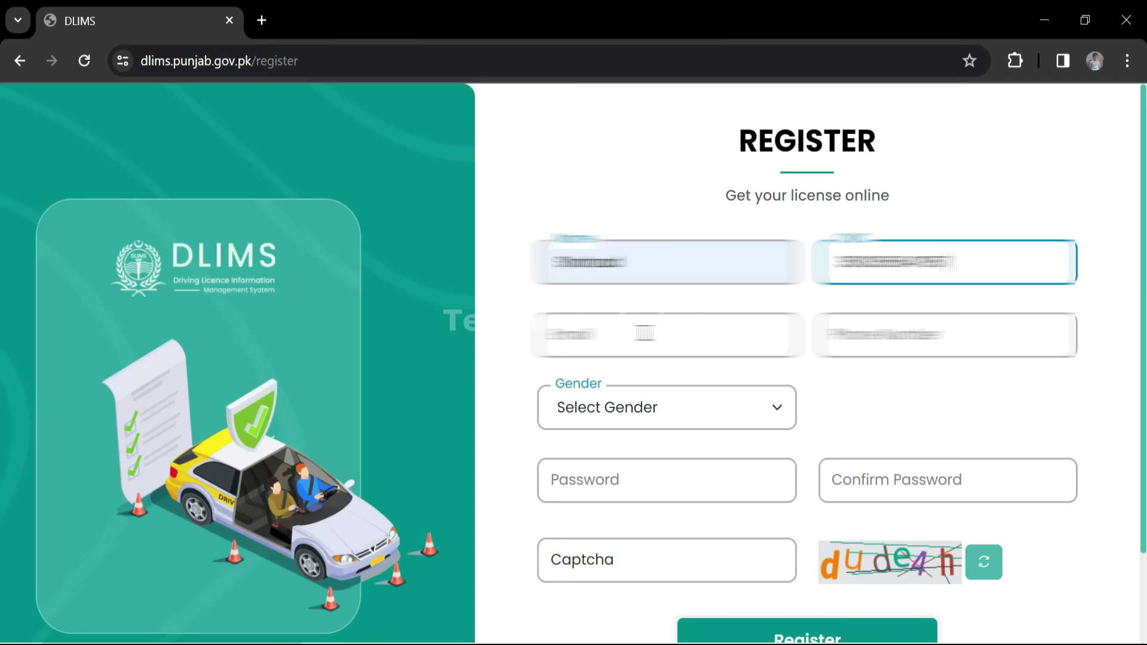
left_click(642, 333)
left_click(655, 446)
key("Tab")
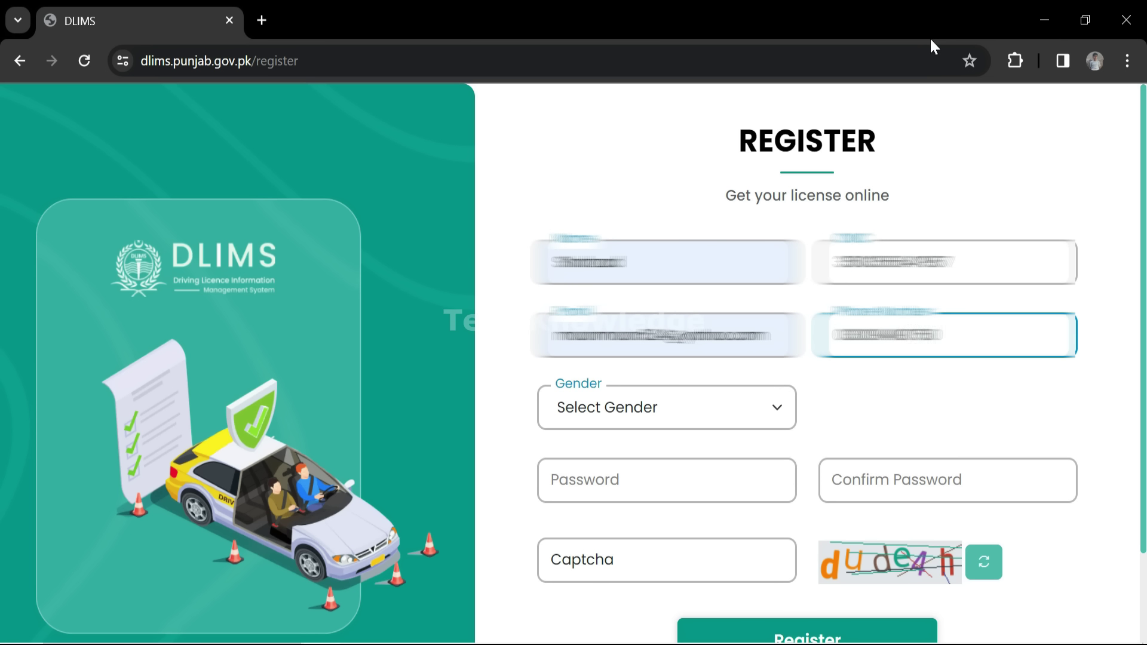
Set gender to Male and enter the account password, retyping it after a false start.
key("Tab")
key("Down")
key("Tab")
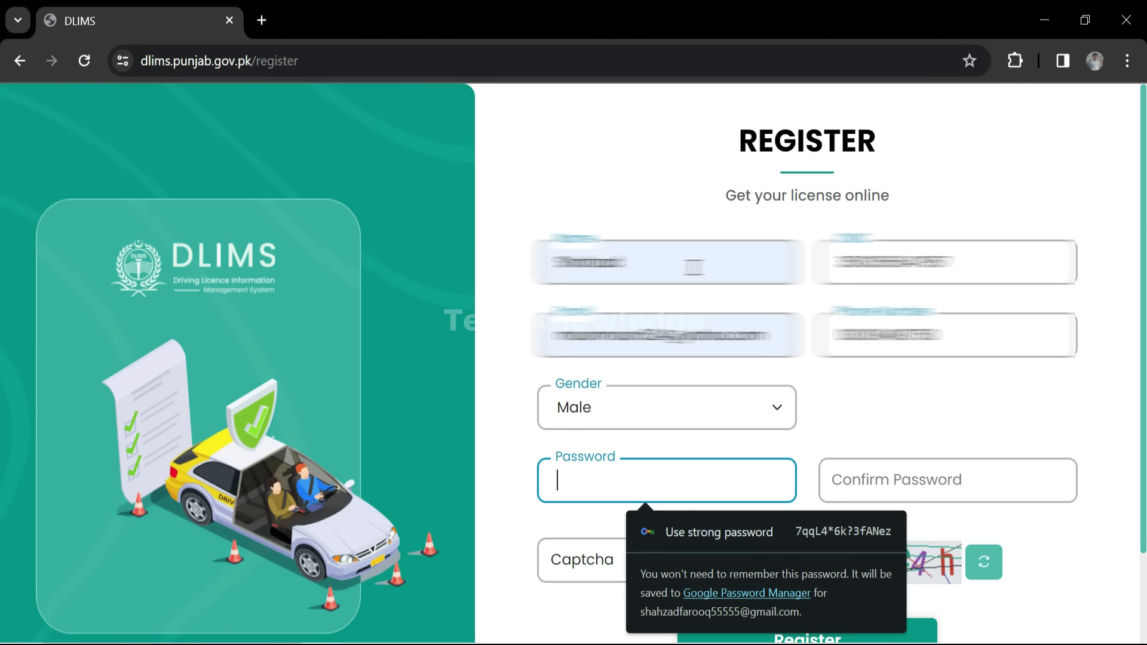
type("••••••••")
key("ctrl+a")
key("BackSpace")
type("•••••••••••••")
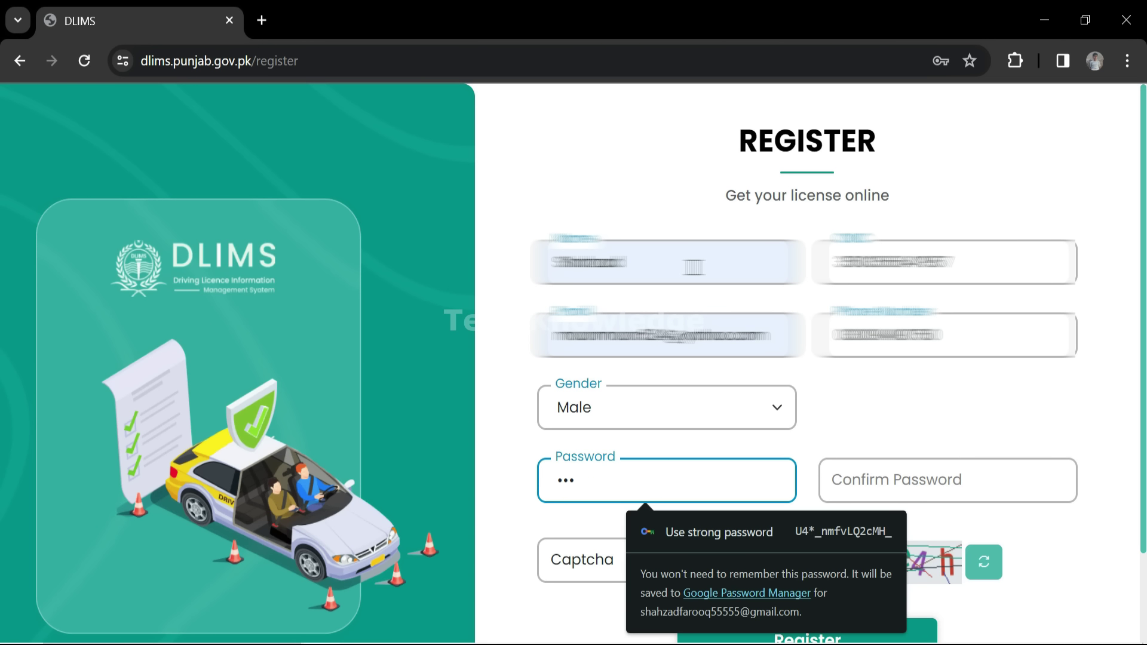
type("•••")
key("Tab")
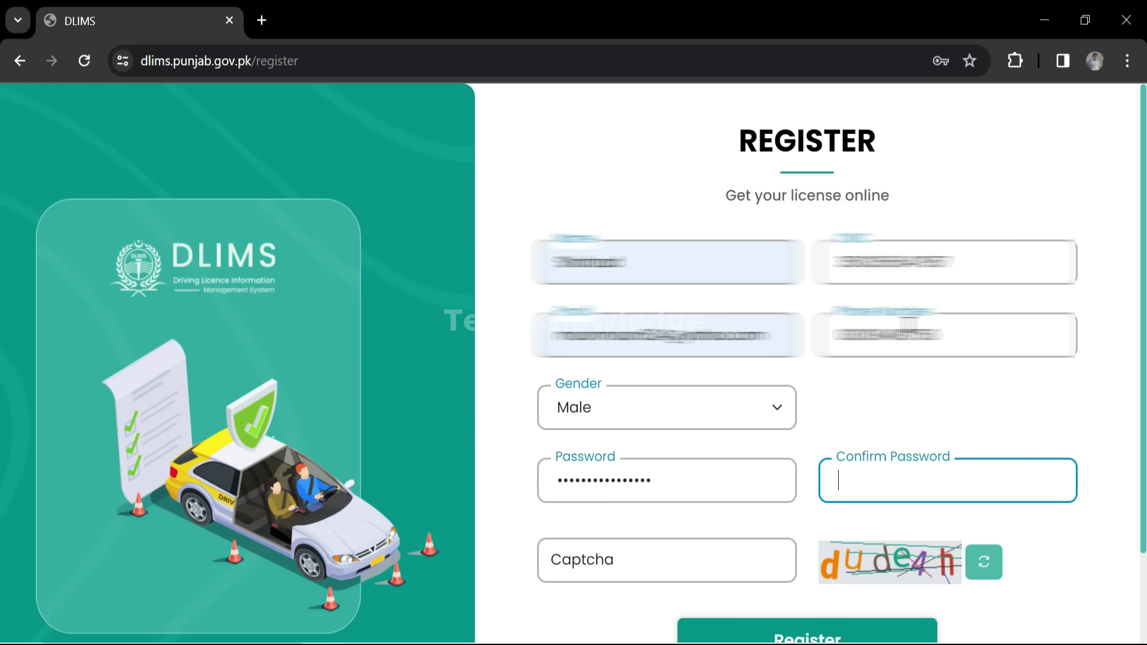
type("••••••••••••••••")
Enter the captcha text shown below the form.
scroll(857, 591, "down", 2)
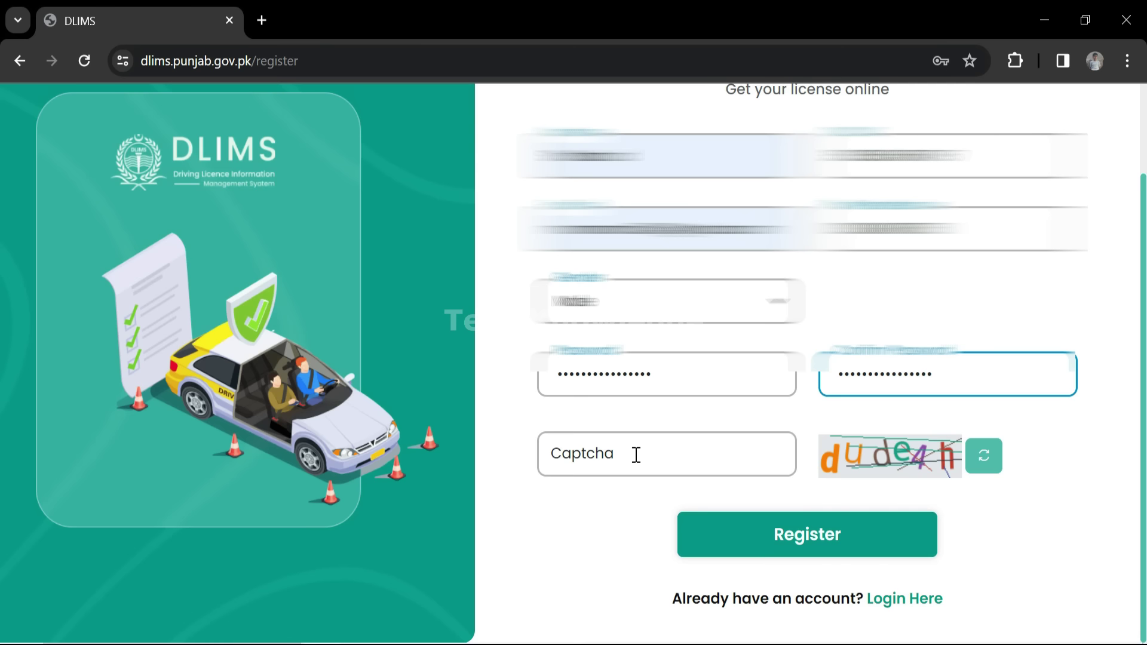
left_click(635, 455)
type("dude4h")
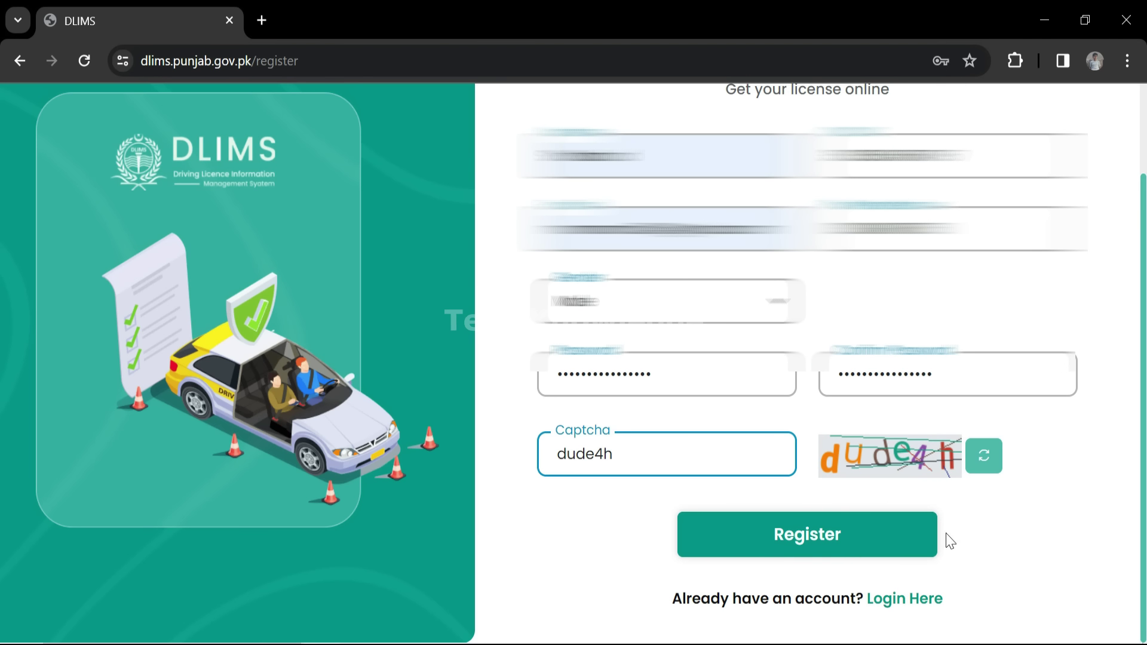
Register the account and start a new learner license application.
left_click(931, 538)
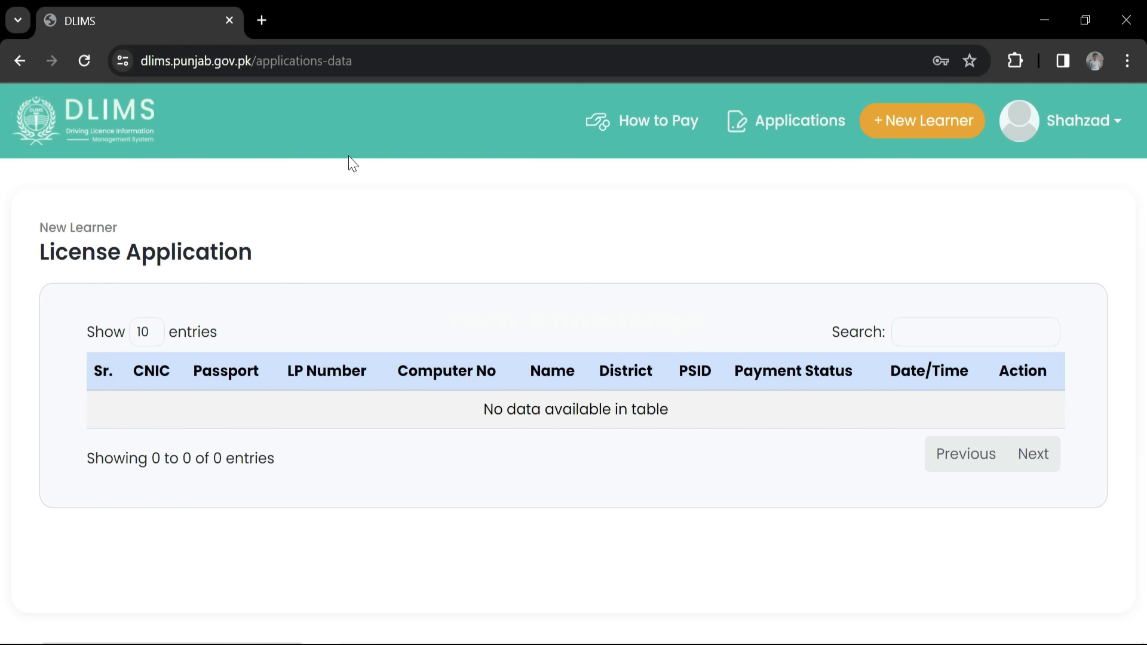
left_click(909, 127)
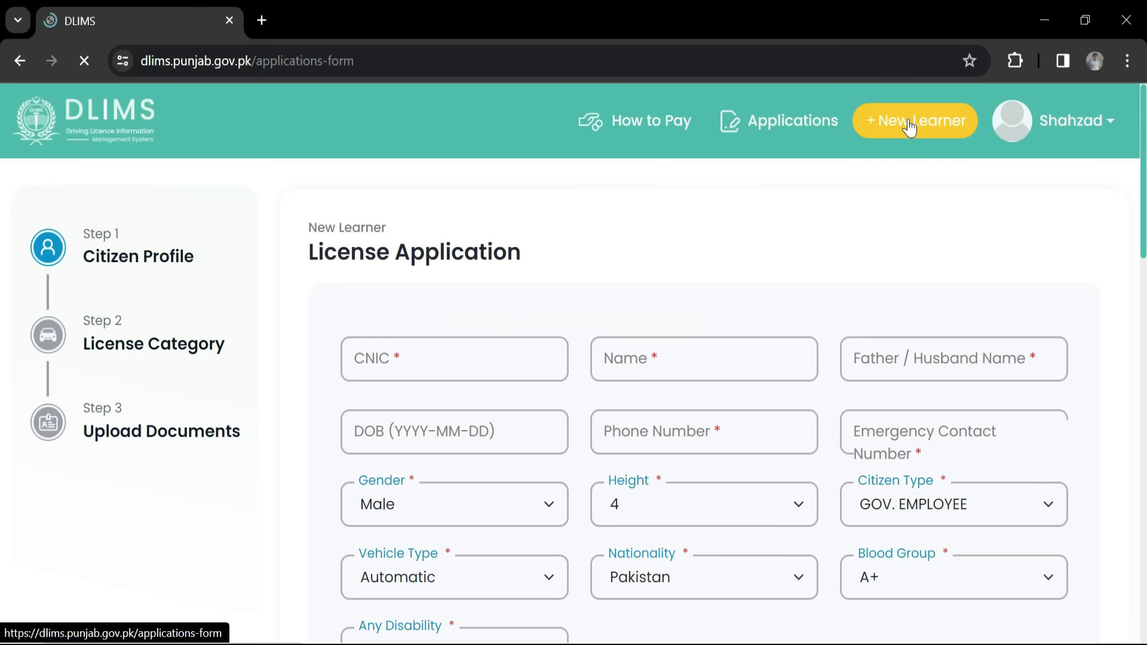
scroll(543, 394, "down", 2)
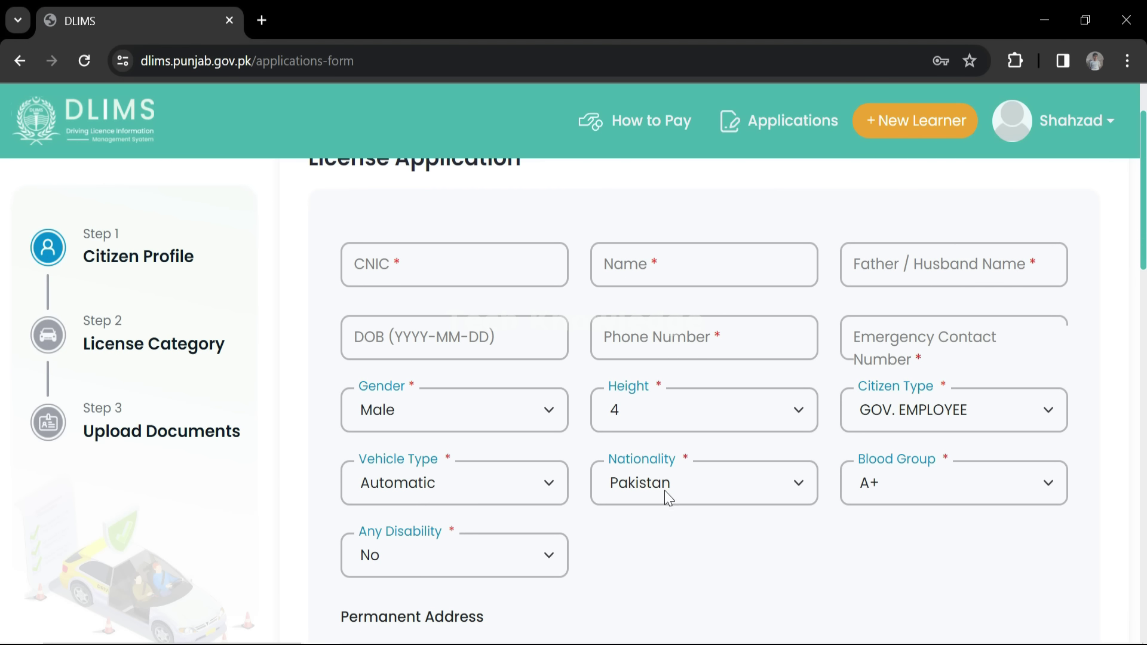
scroll(657, 524, "up", 2)
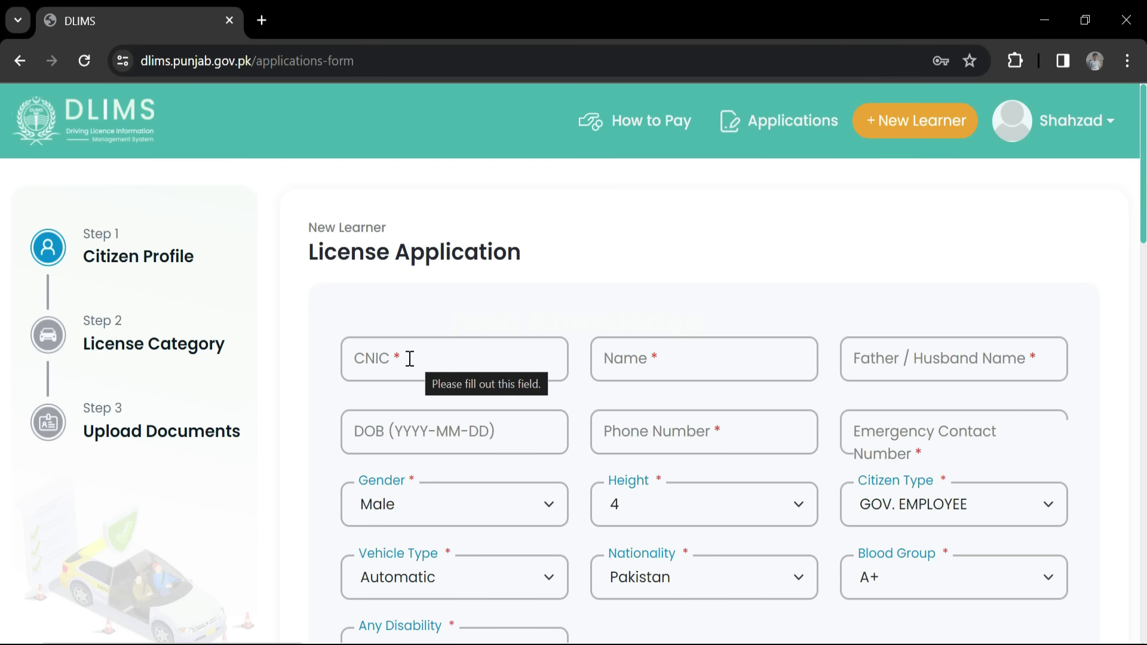
Fill in CNIC, names, date of birth and contact numbers, keeping gender Male.
left_click(410, 358)
left_click(671, 357)
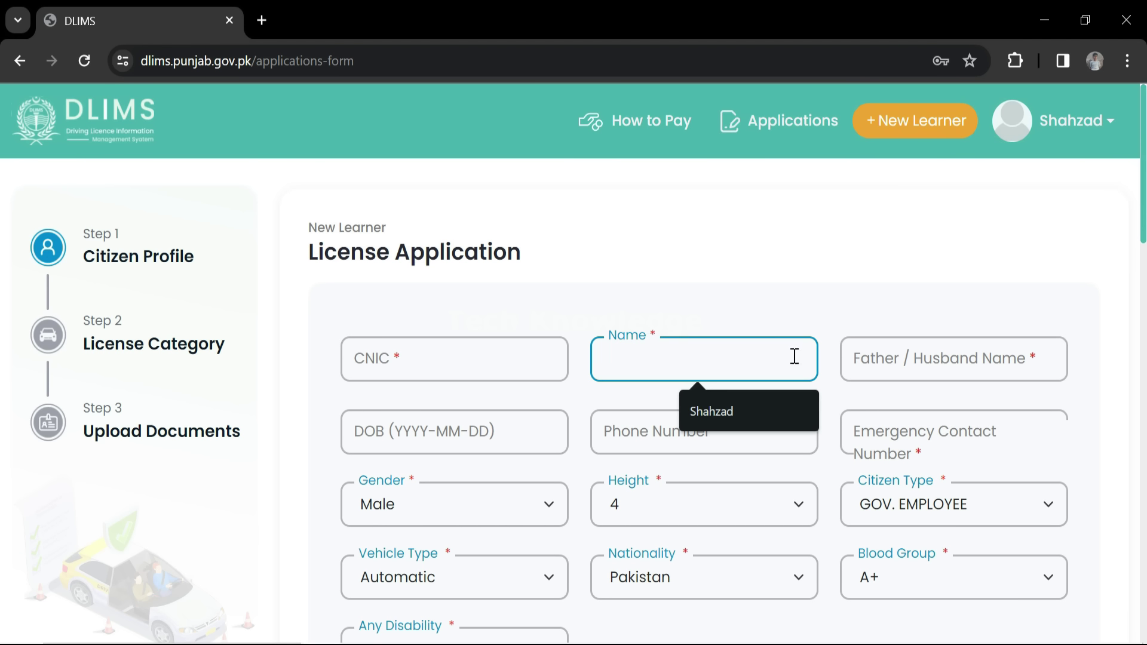
left_click(948, 358)
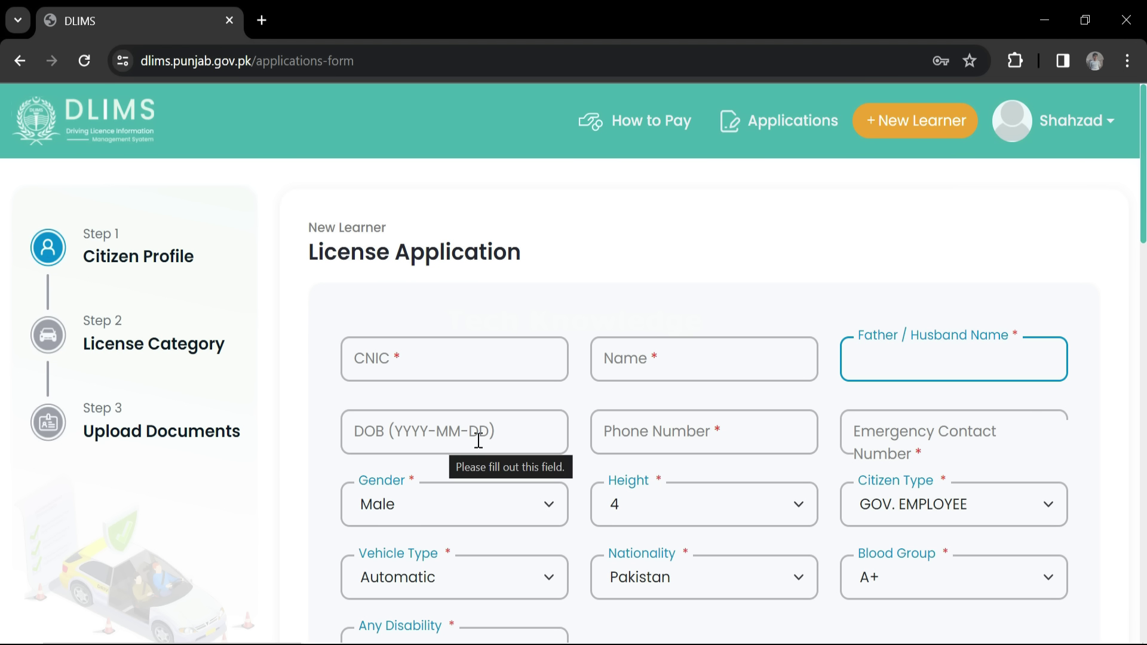
left_click(373, 434)
left_click(645, 433)
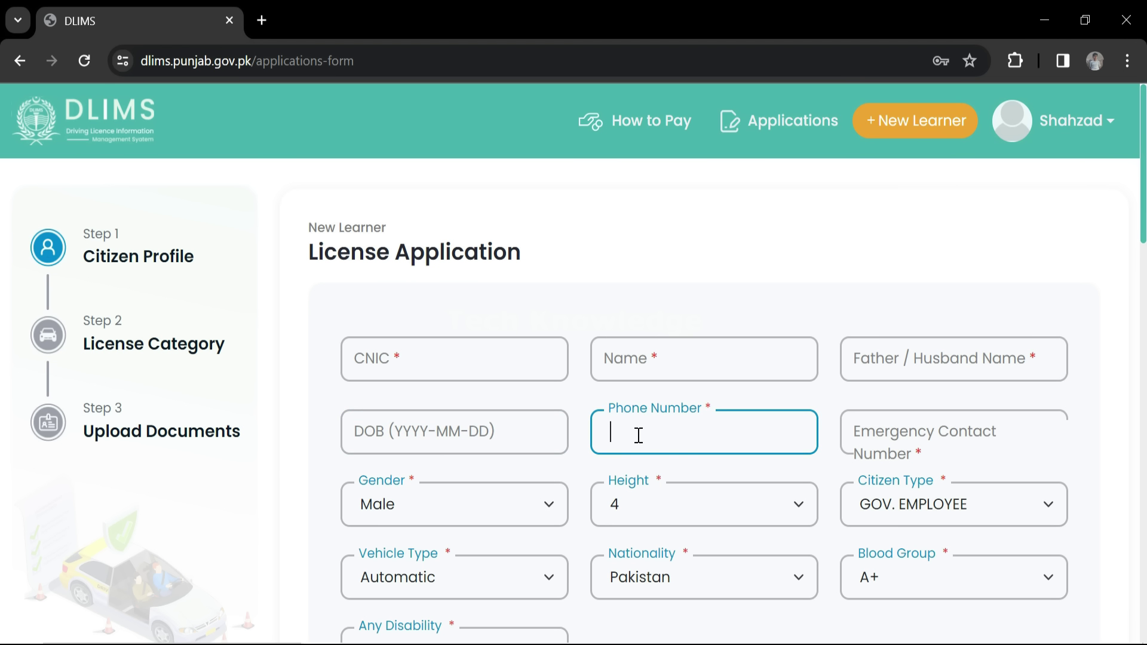
left_click(877, 429)
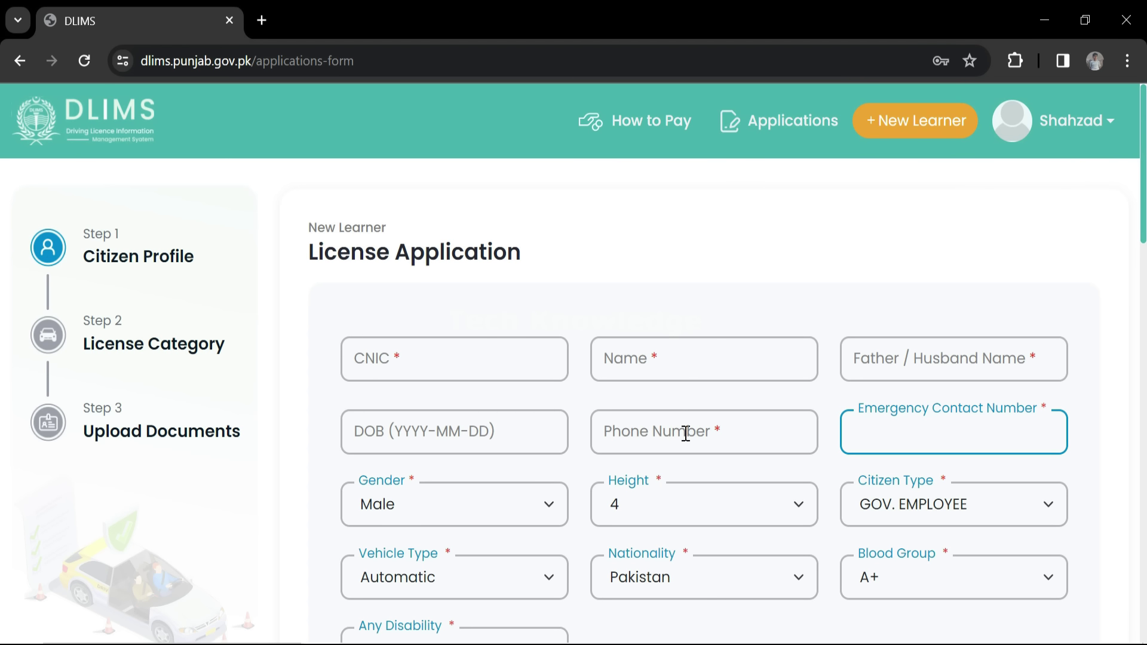
left_click(500, 506)
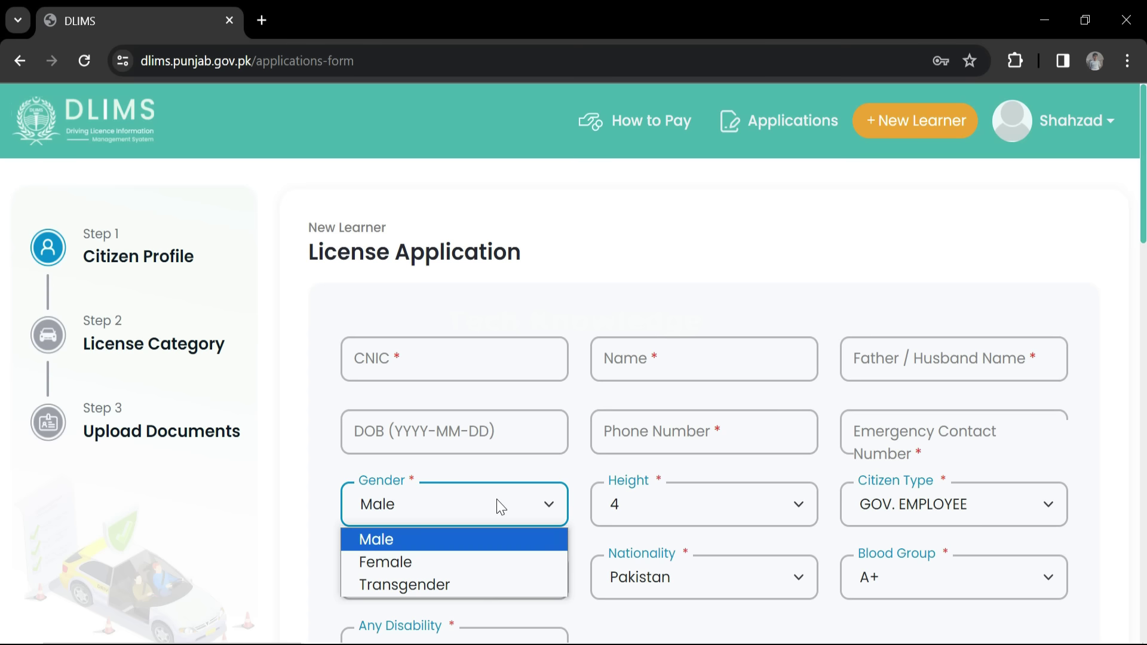
left_click(501, 507)
Set height to 5.9 and citizen type to BUSSINESS MAN.
left_click(738, 505)
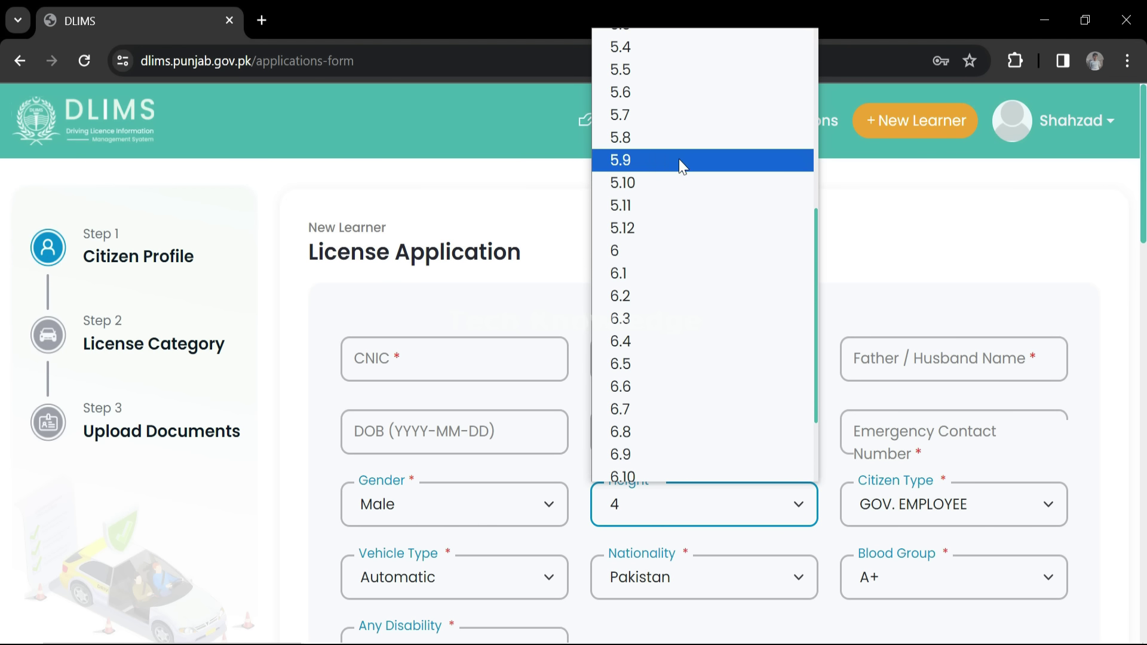
left_click(679, 159)
left_click(1045, 508)
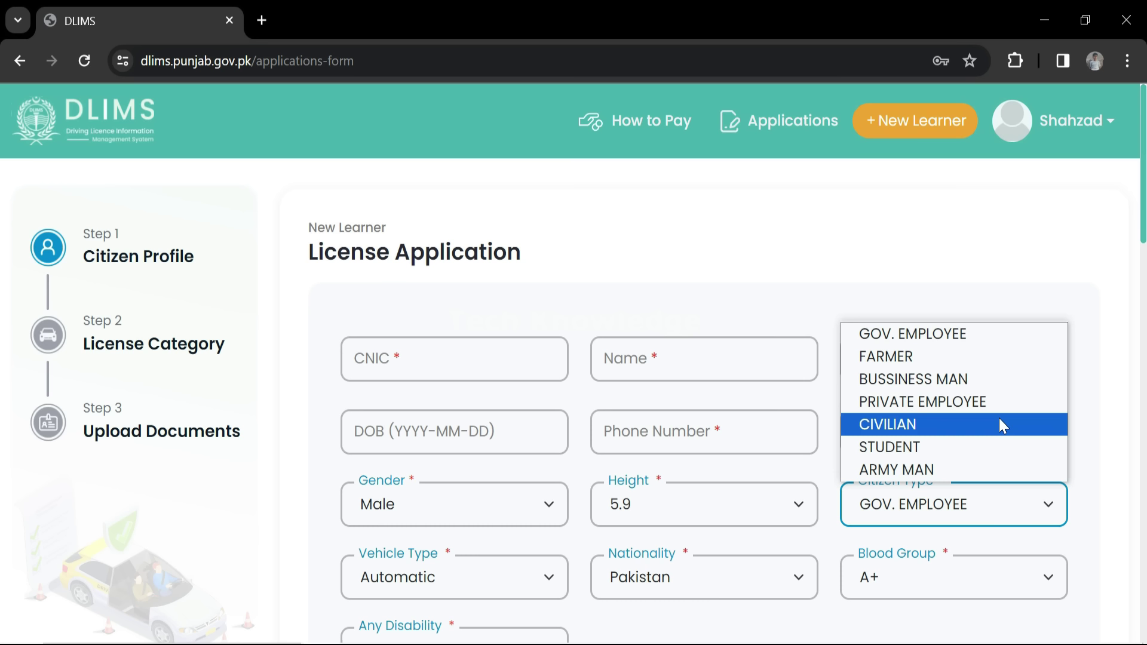
left_click(936, 381)
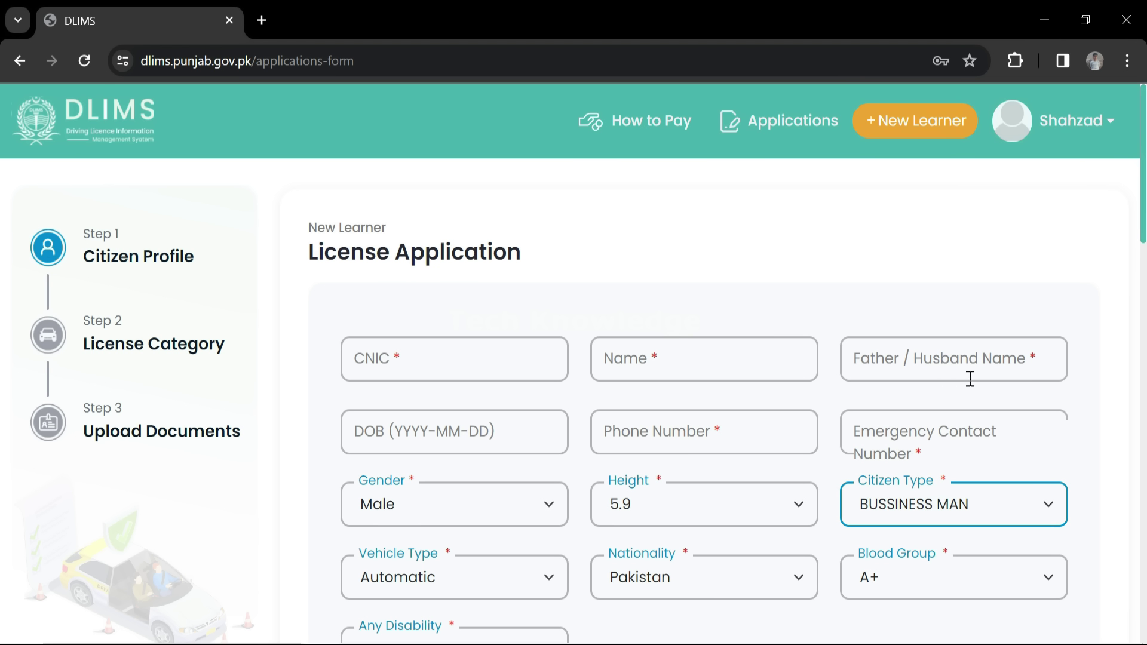
Keep Automatic vehicle and Pakistan nationality, choose blood group O+, leave disability at No.
scroll(953, 554, "down", 2)
left_click(549, 481)
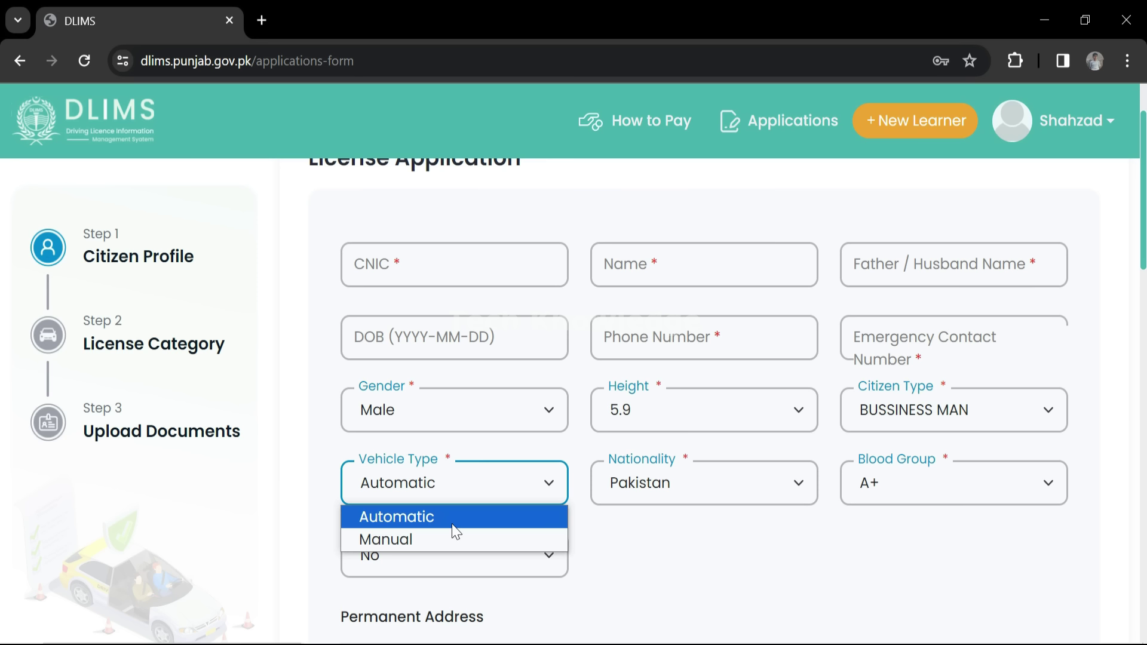
left_click(430, 518)
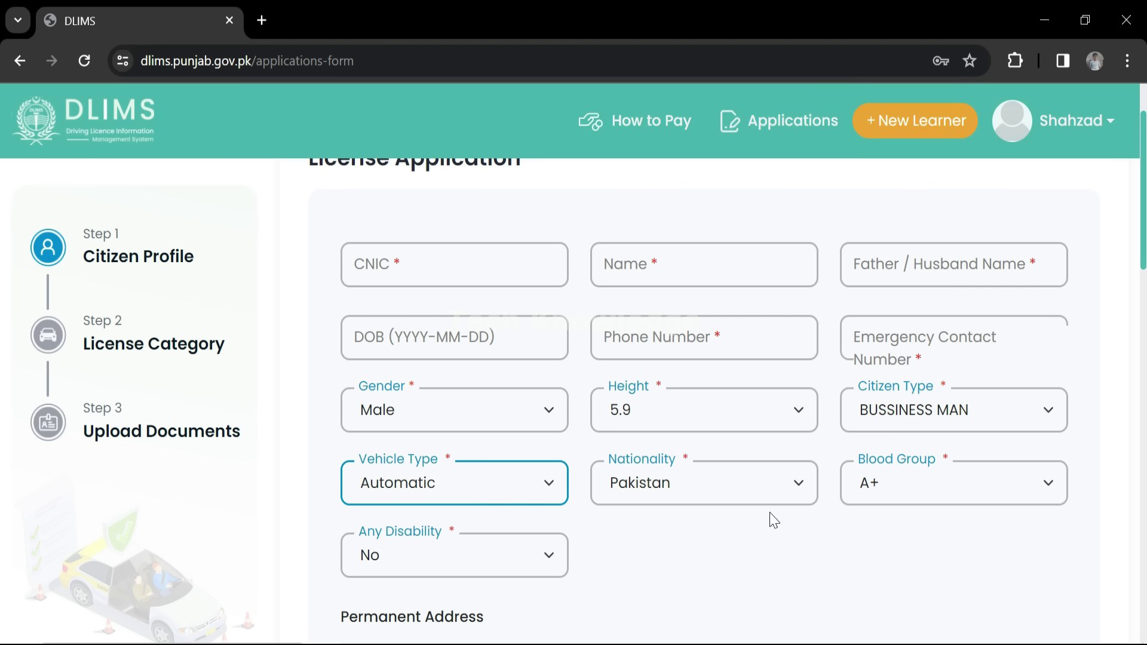
left_click(779, 488)
left_click(996, 494)
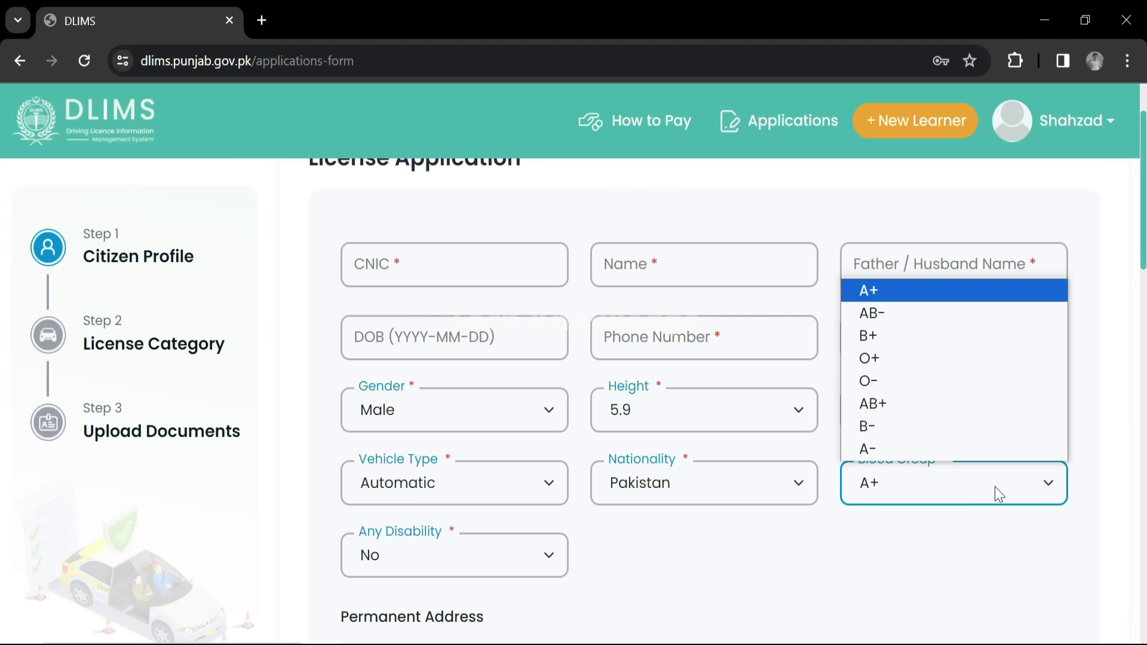
left_click(913, 361)
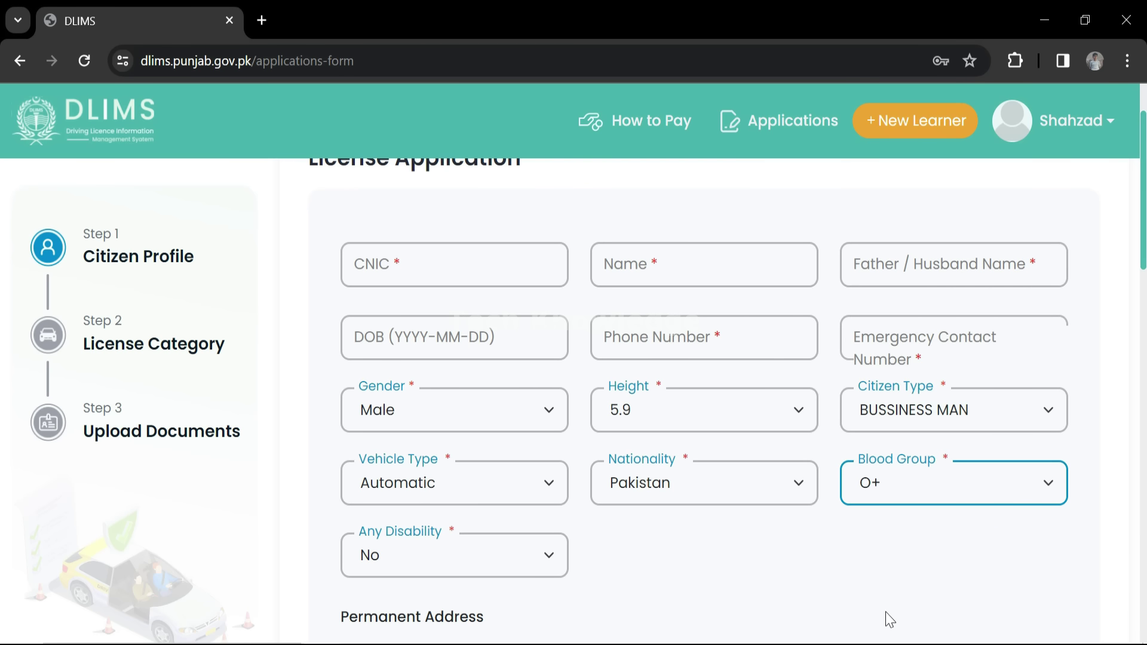
left_click(543, 561)
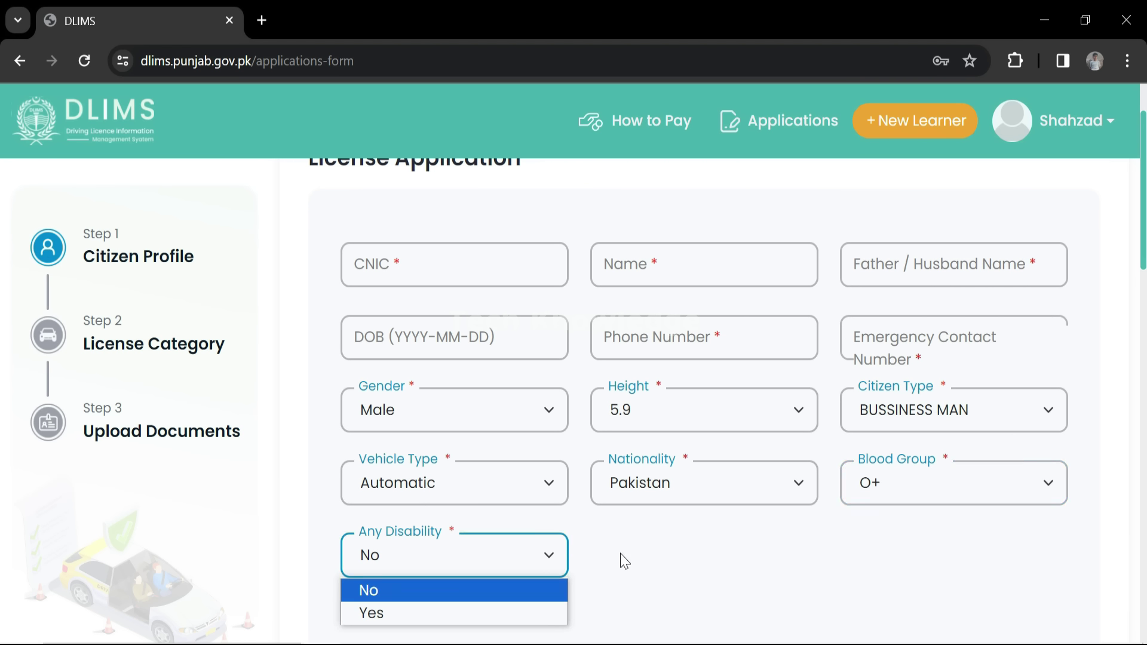
scroll(620, 553, "down", 5)
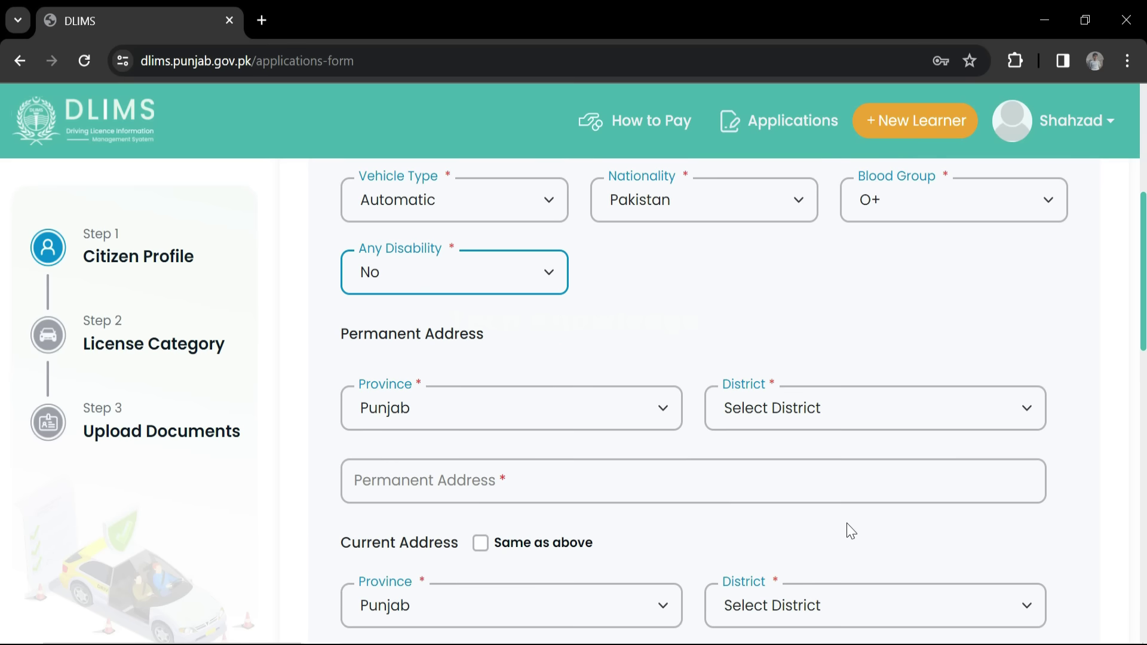
Choose Punjab province and LAHORE district for the permanent address.
left_click(611, 409)
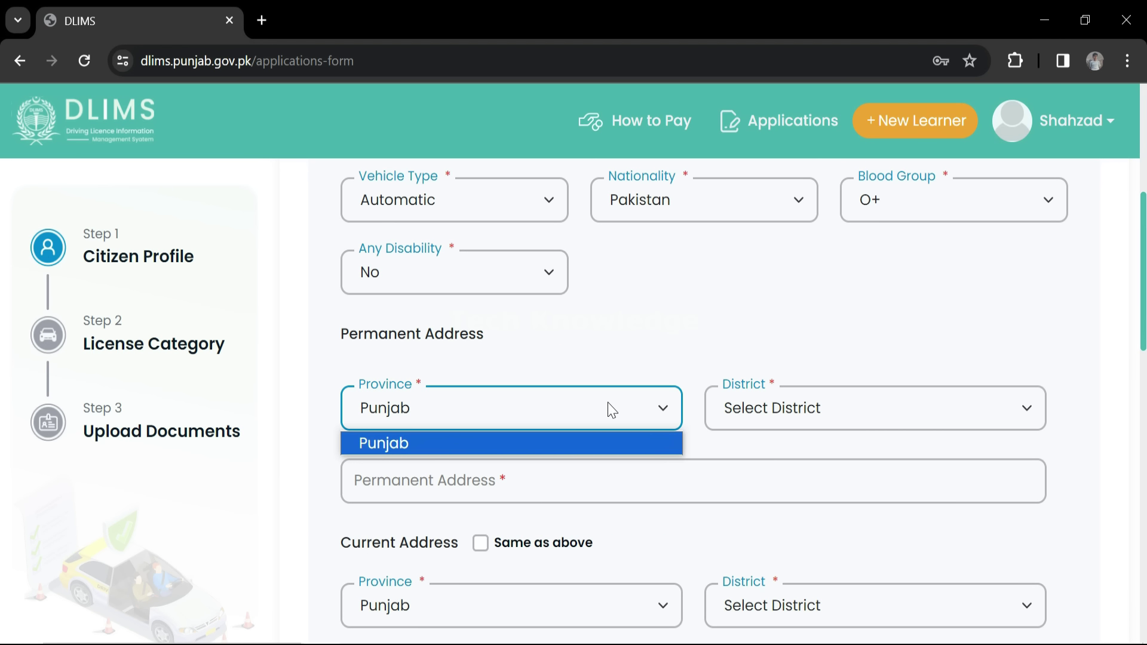
left_click(896, 410)
left_click(923, 412)
scroll(860, 250, "down", 3)
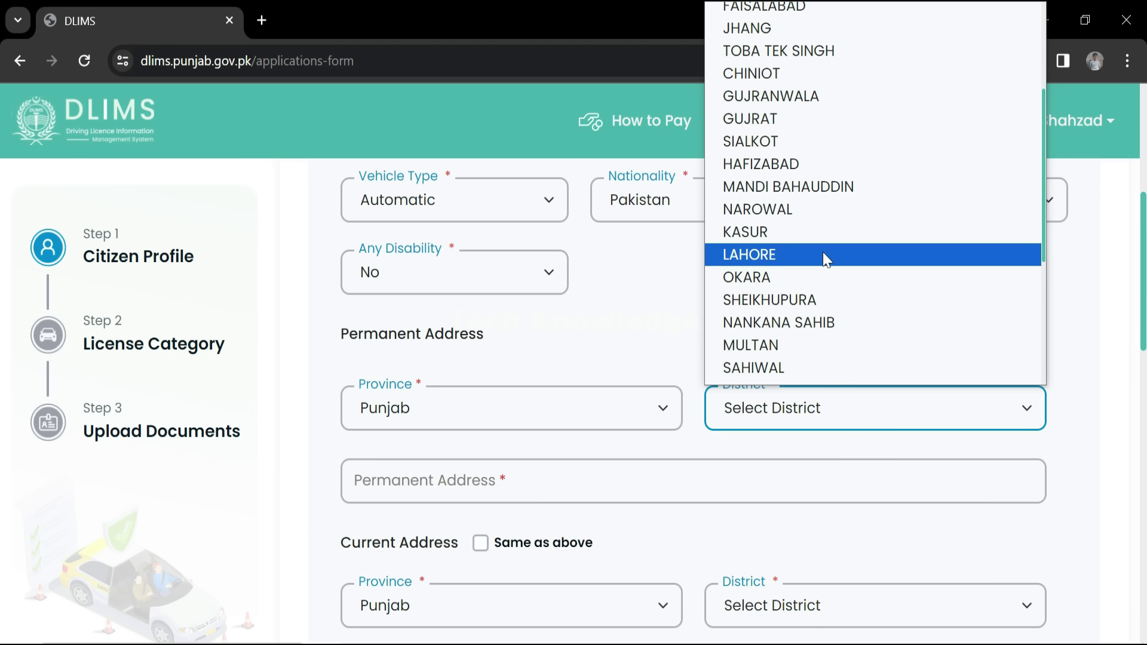
left_click(800, 256)
scroll(538, 388, "down", 2)
Fill the permanent address field and tick 'Same as above' for the current address.
left_click(371, 388)
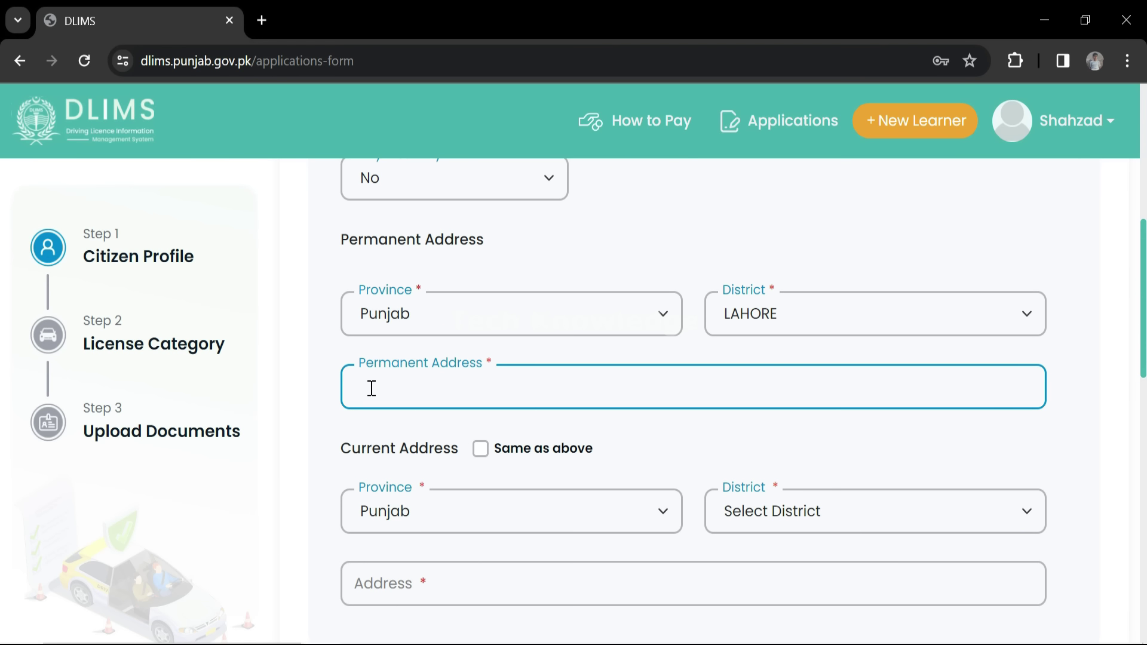
scroll(461, 496, "down", 2)
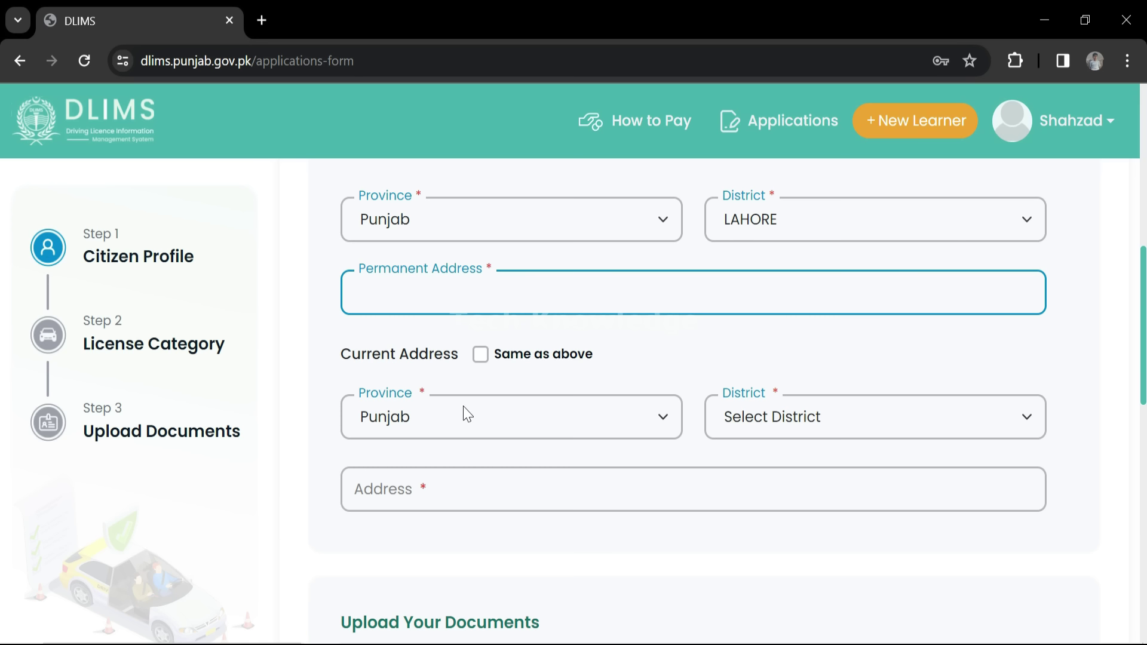
left_click(481, 357)
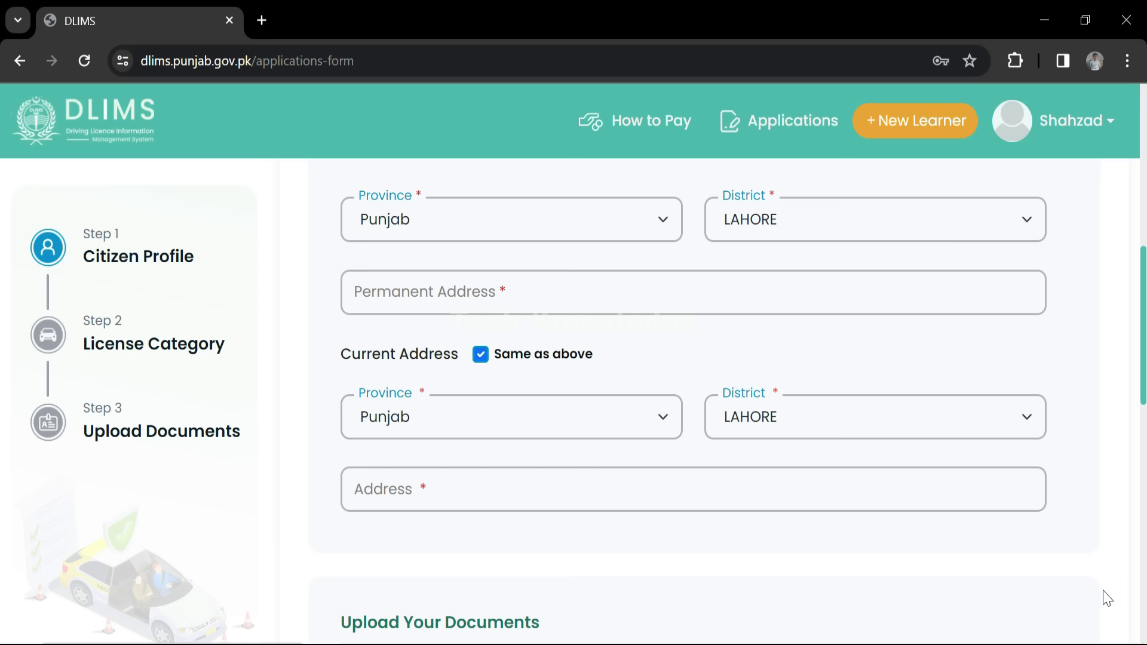
scroll(980, 489, "down", 10)
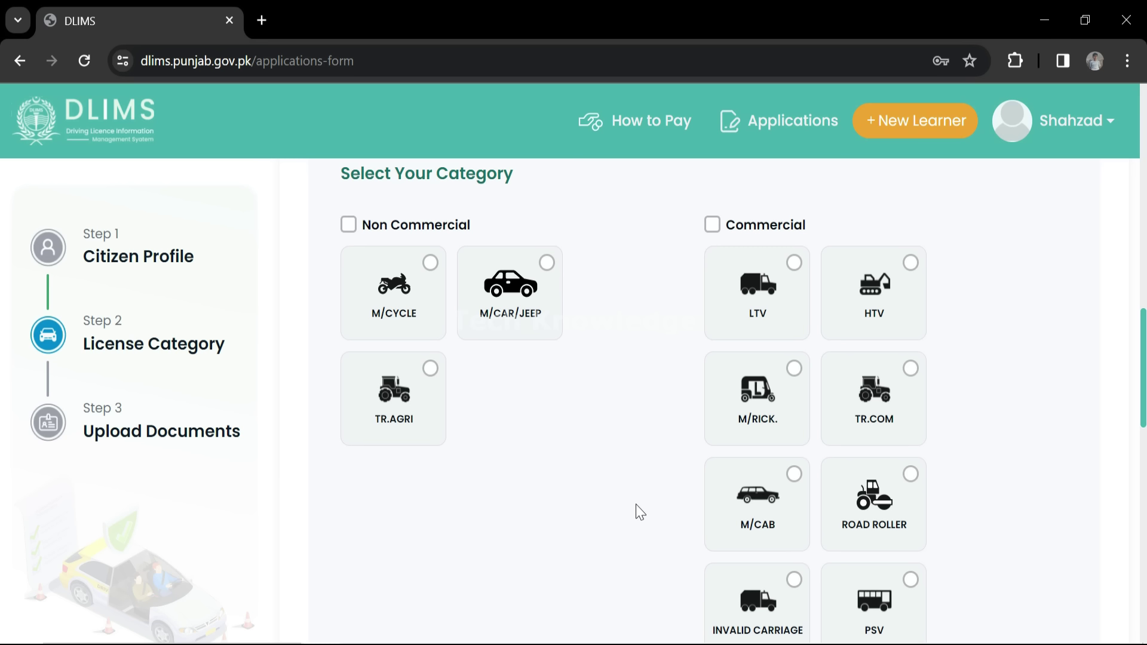
Choose the M/CAR/JEEP card under Non Commercial as the license category.
left_click(430, 265)
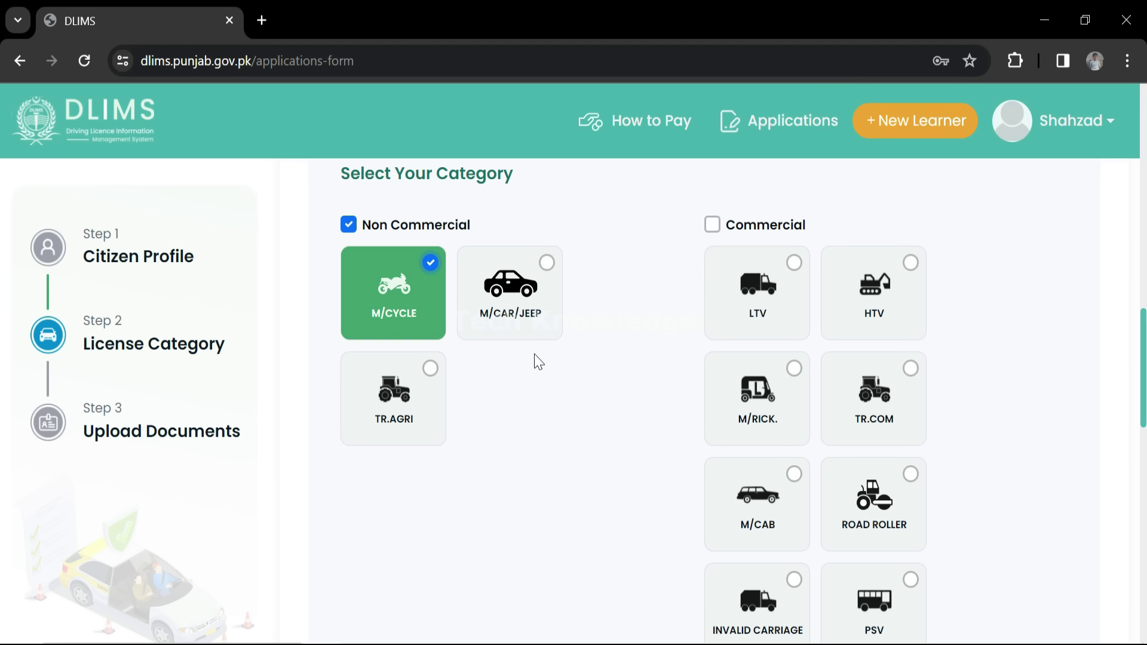
left_click(547, 264)
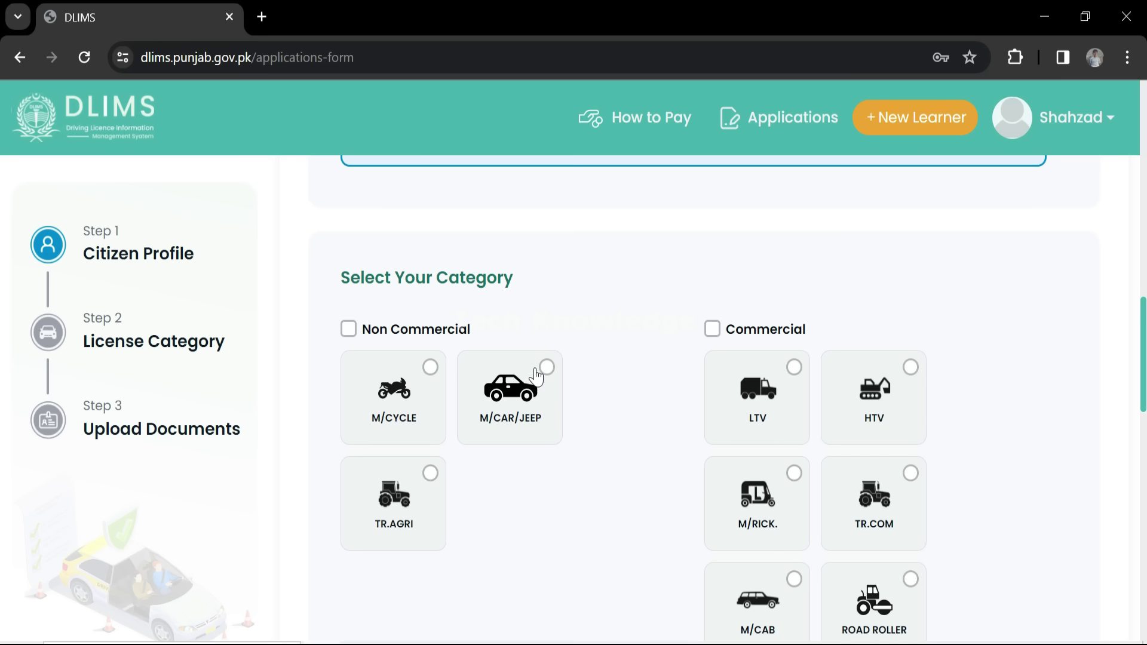
left_click(545, 370)
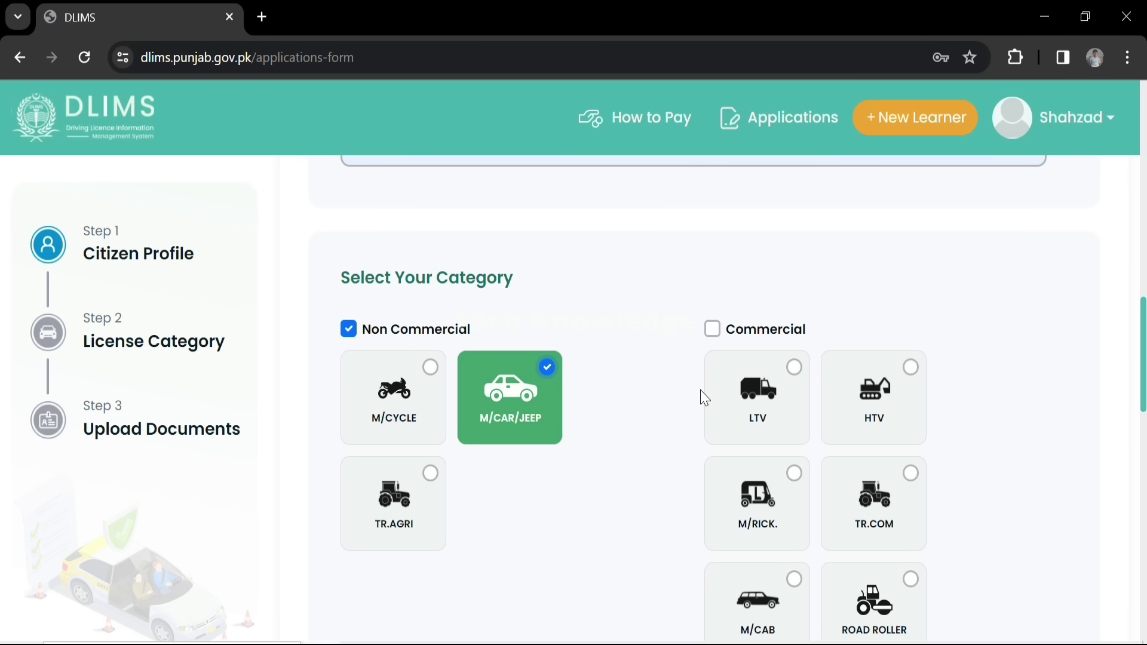
scroll(702, 397, "down", 9)
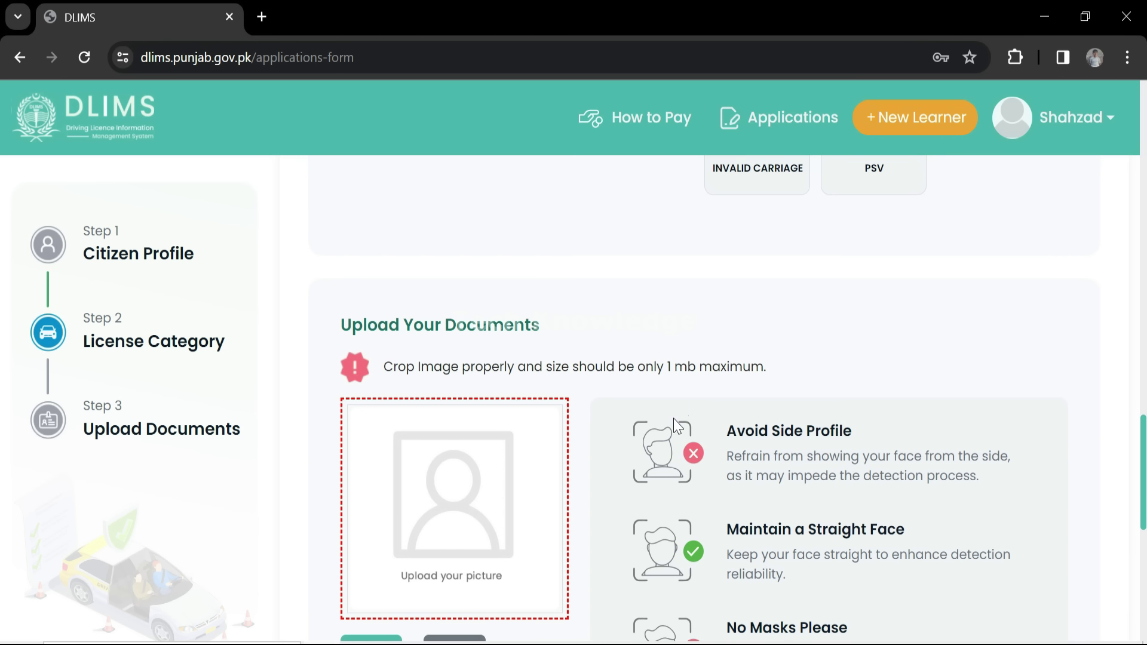
Upload the photo file 20220105_201535 into the picture box.
scroll(672, 418, "down", 2)
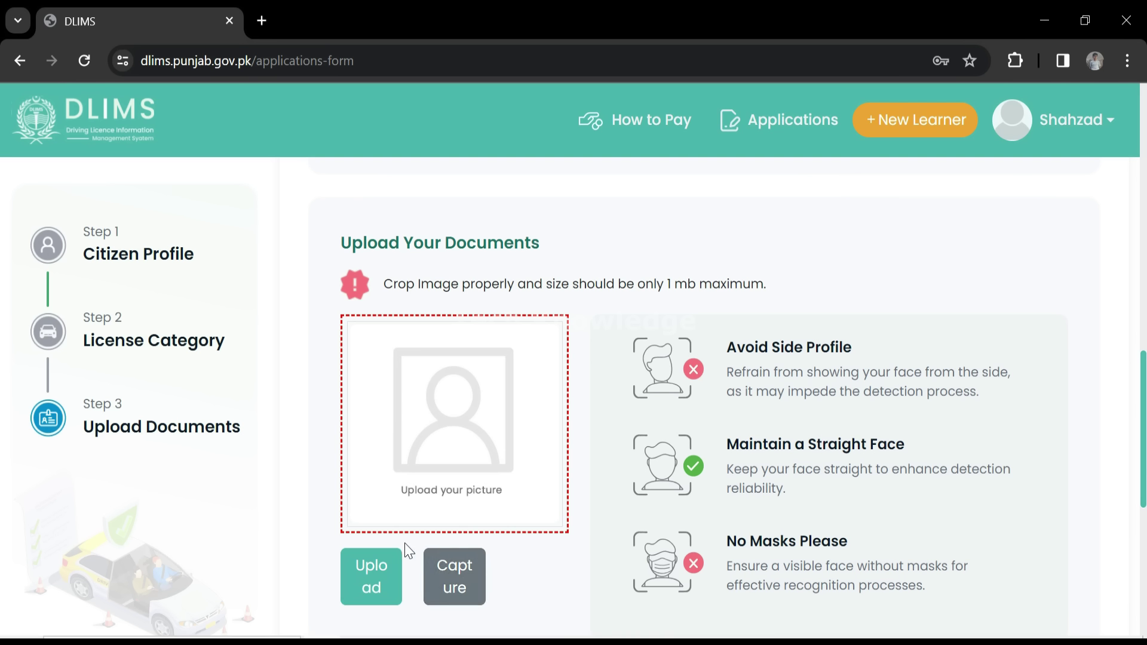
left_click(371, 591)
left_click(209, 180)
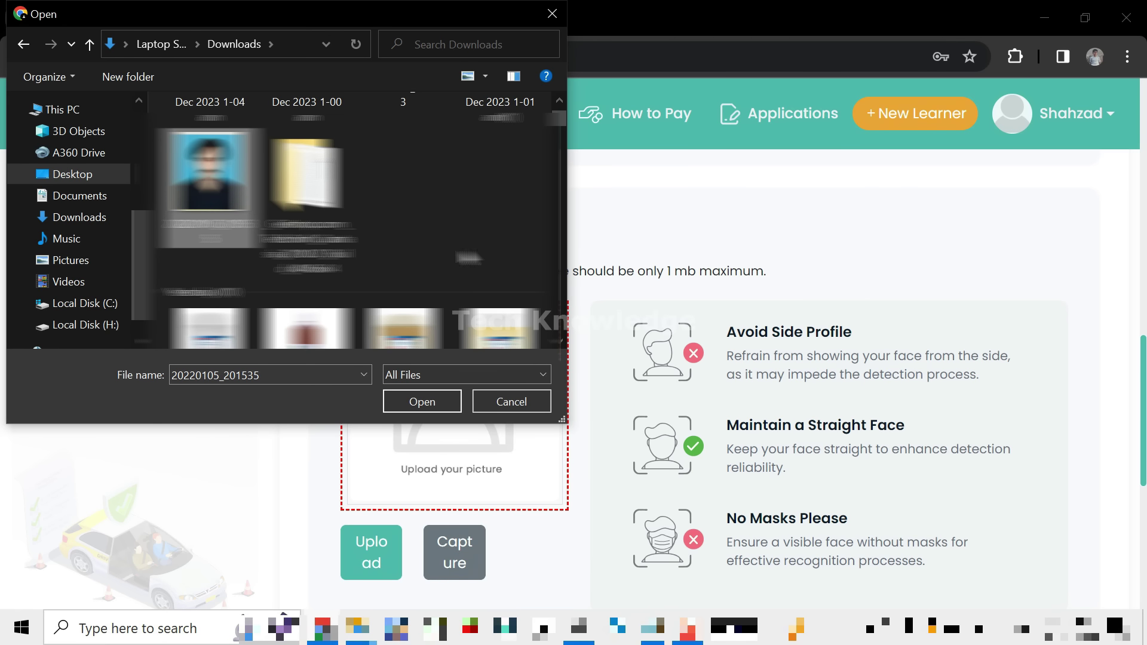
left_click(422, 406)
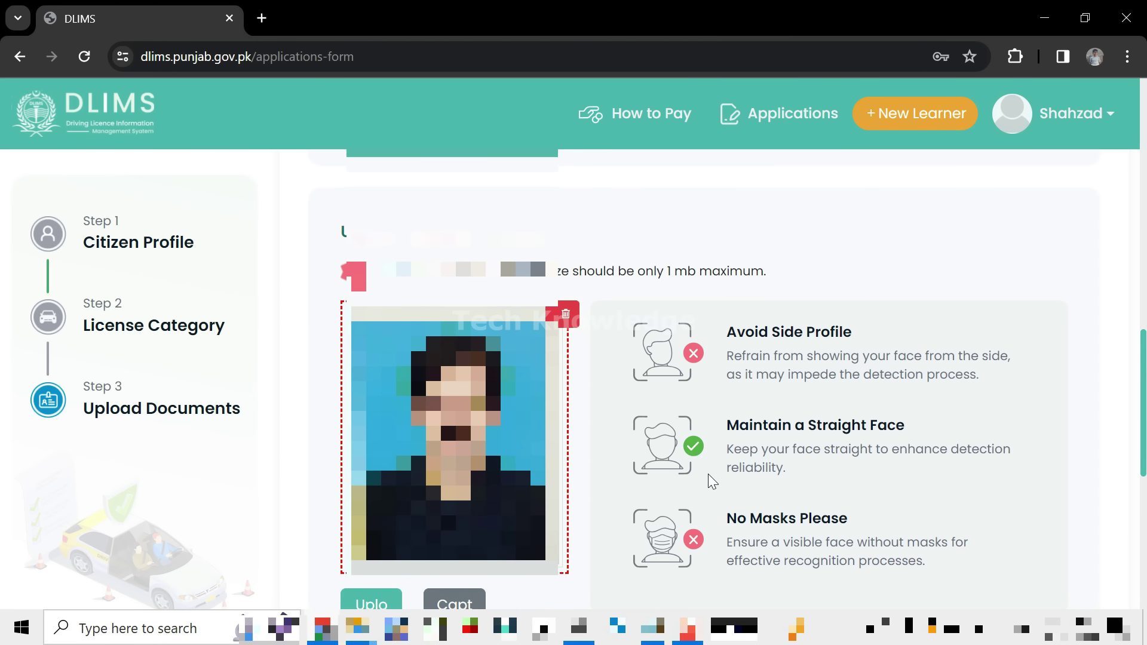
scroll(711, 481, "down", 2)
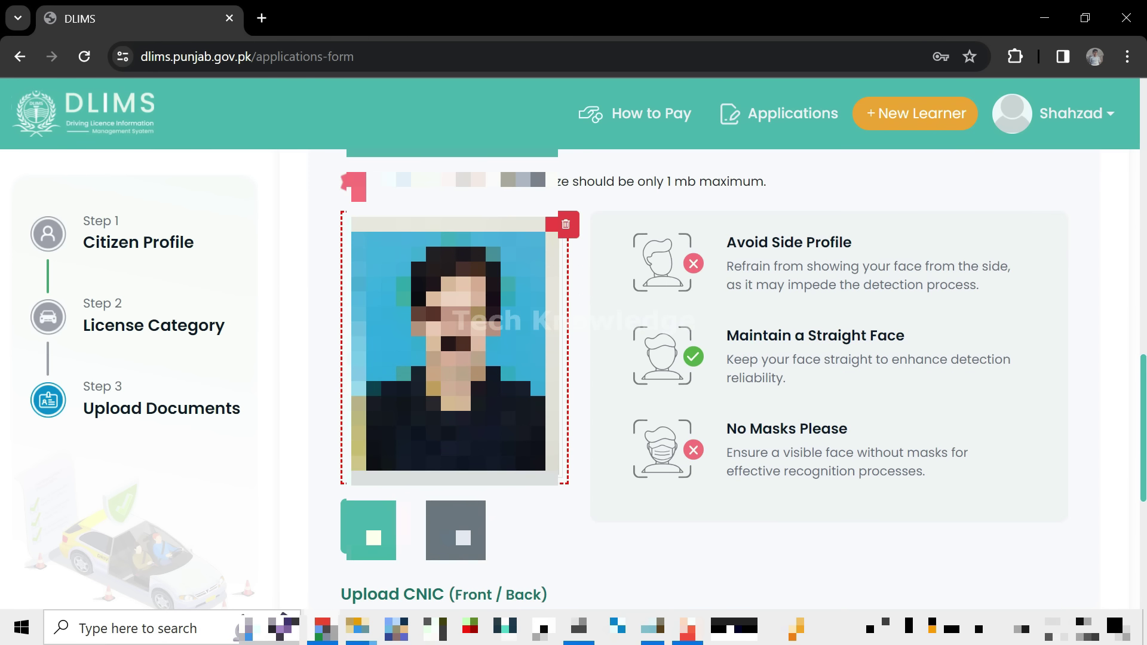
scroll(898, 442, "down", 4)
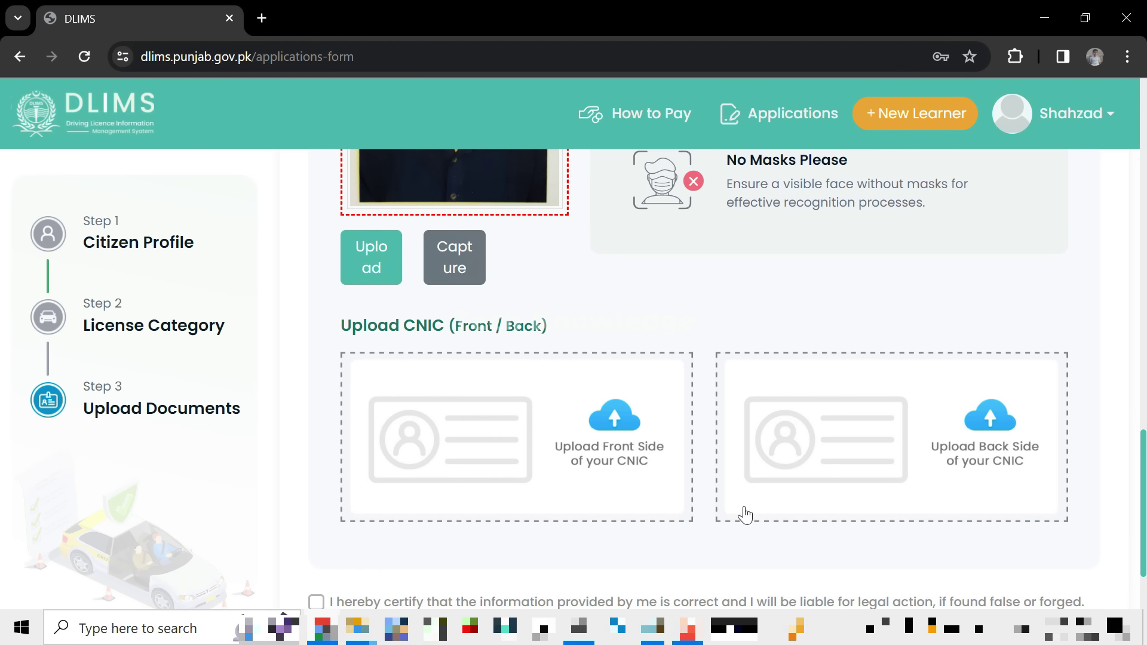
Upload the CNIC front and back scans from Downloads into their slots.
left_click(612, 457)
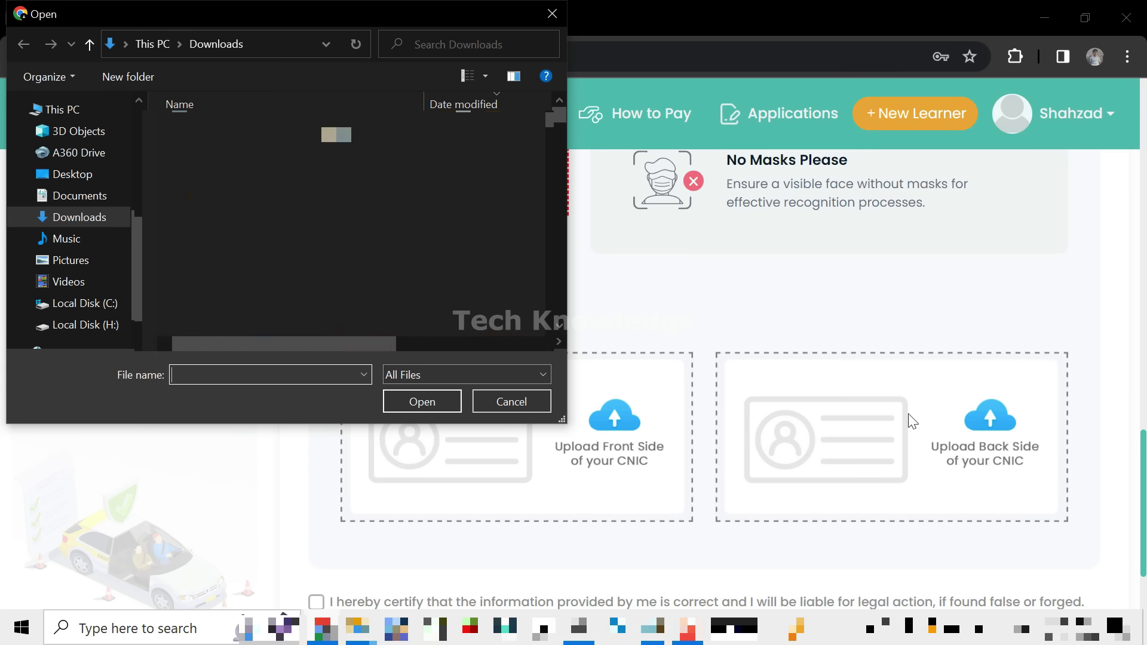
left_click(412, 403)
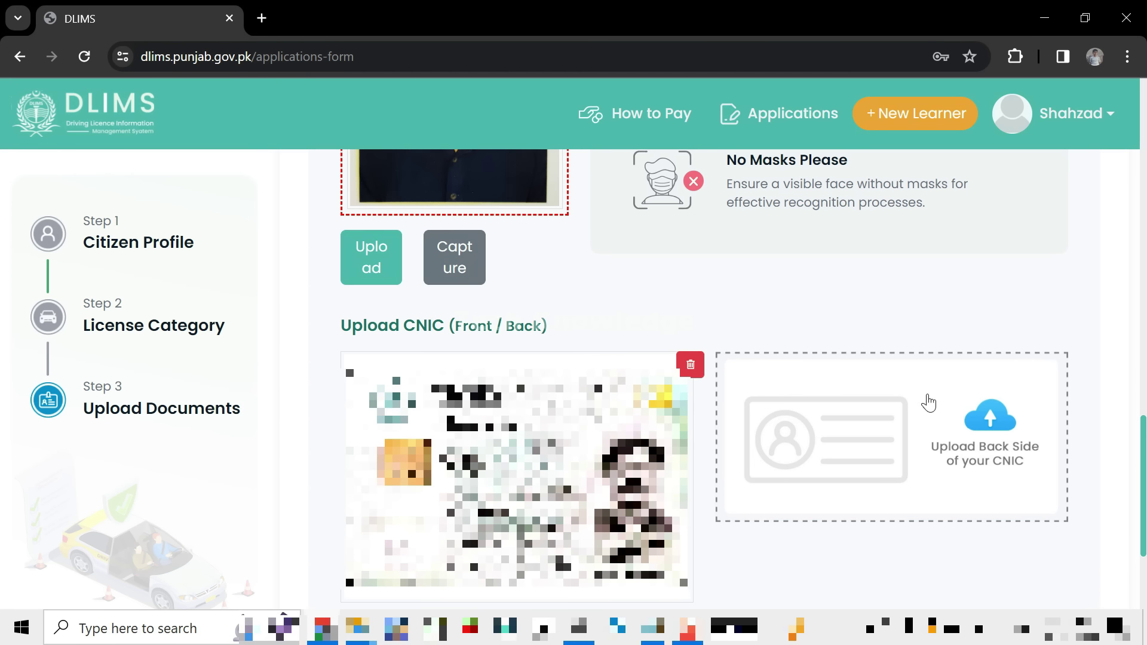
left_click(884, 450)
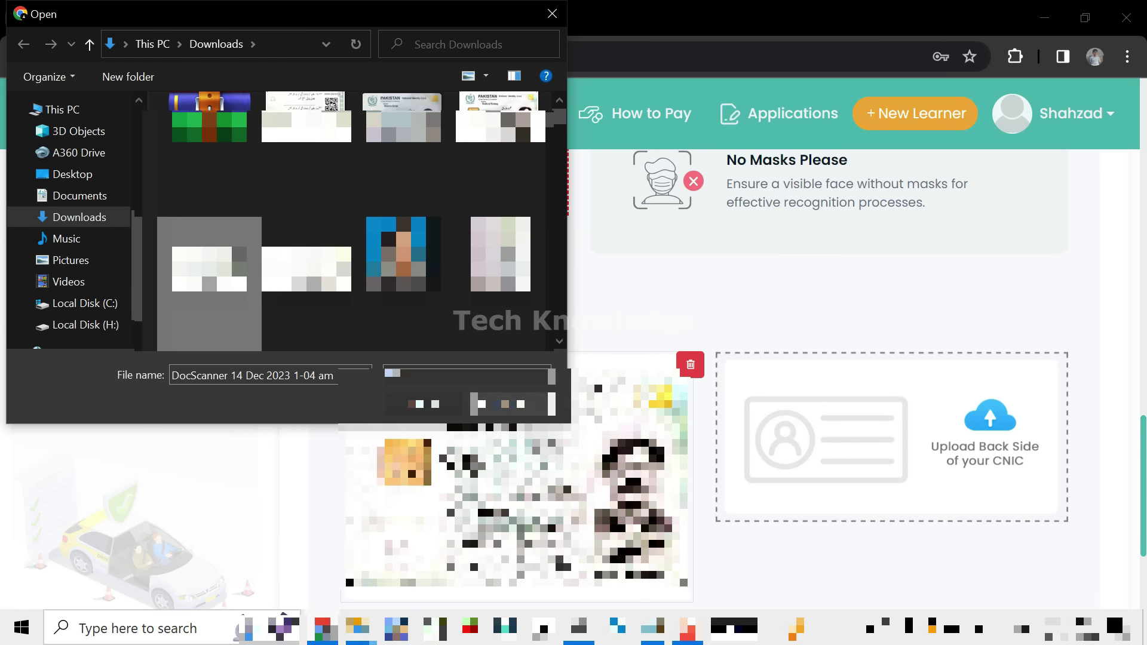
left_click(423, 403)
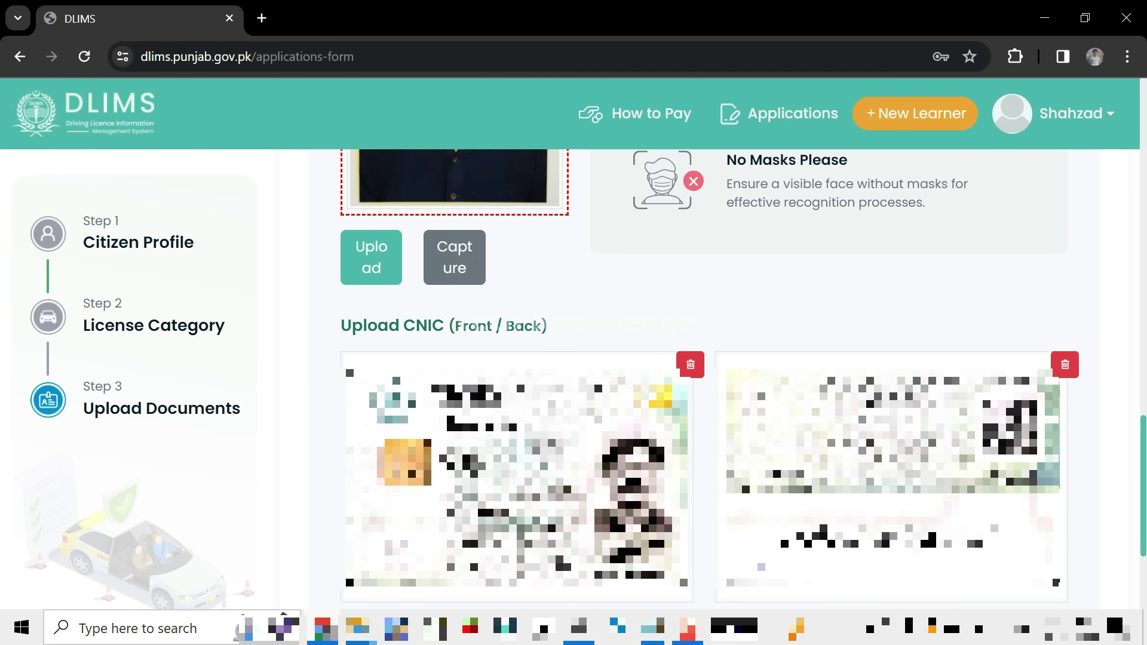
scroll(955, 435, "down", 3)
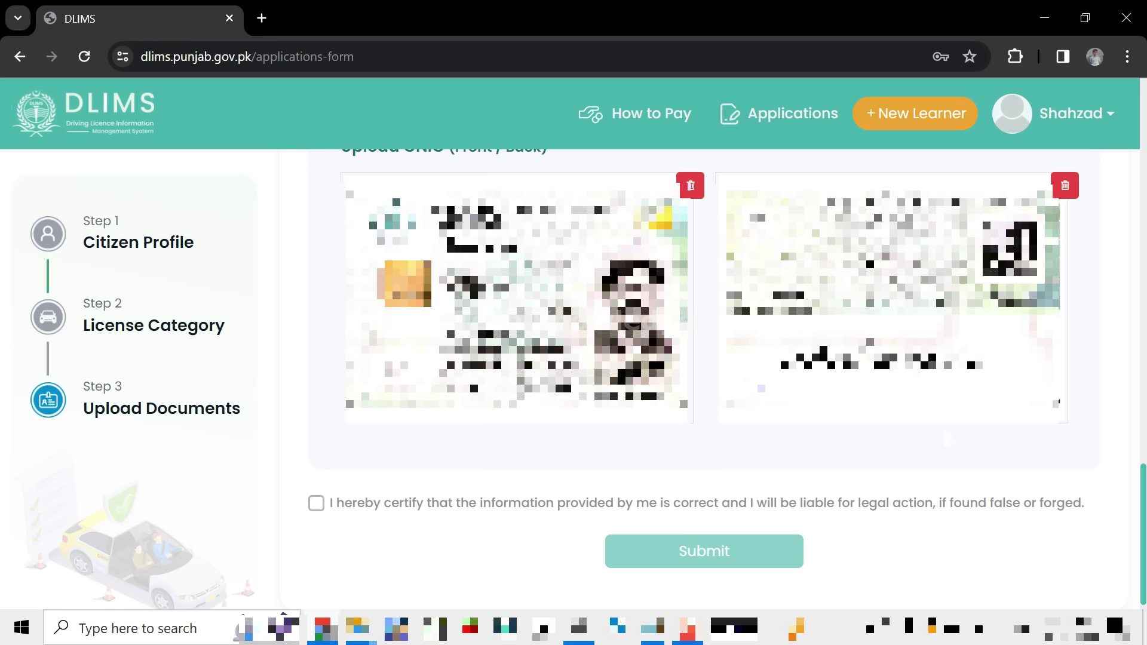
Tick 'I hereby certify' and submit the learner application.
left_click(316, 504)
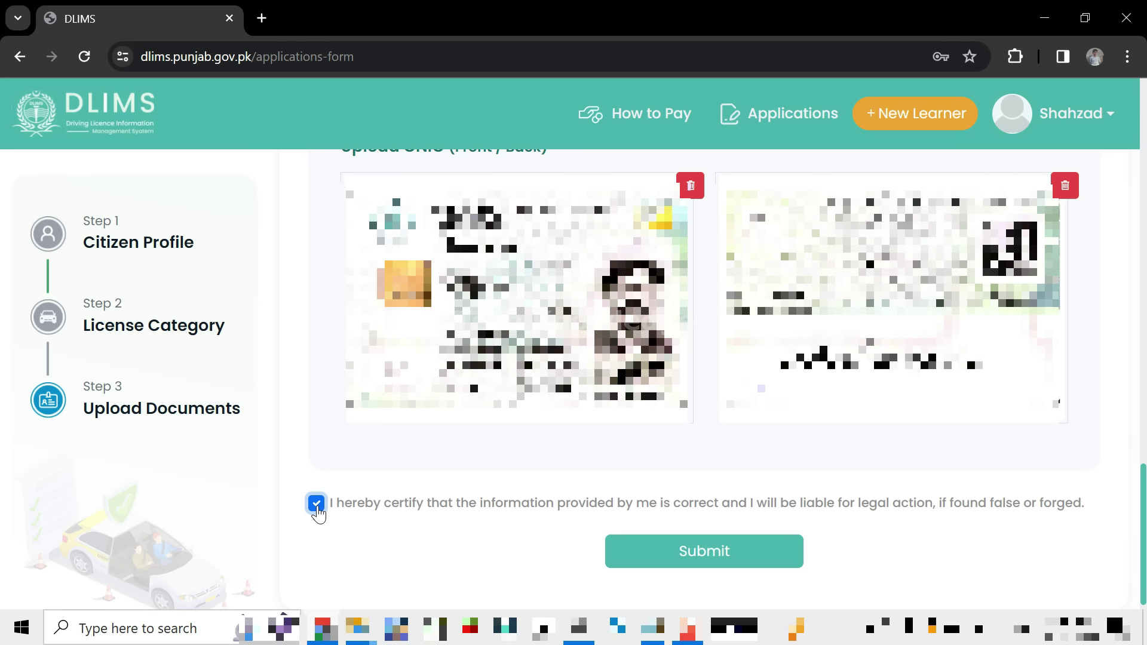
left_click(697, 553)
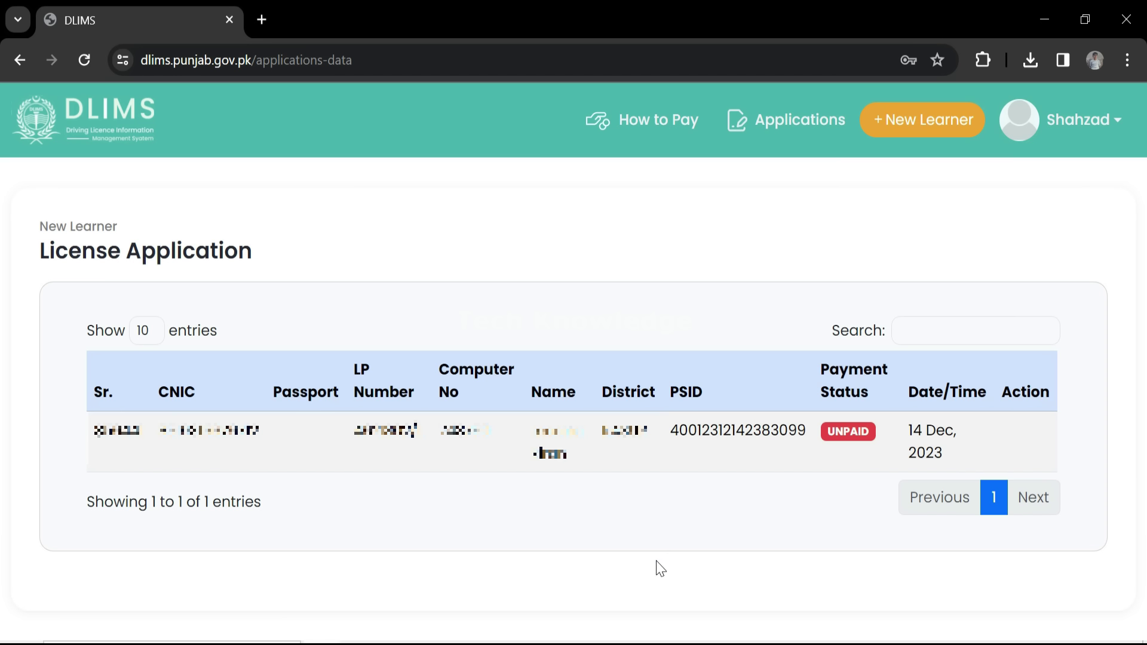
Select the PSID value in the License Application table and copy it.
left_click_drag(670, 430, 806, 430)
right_click(752, 431)
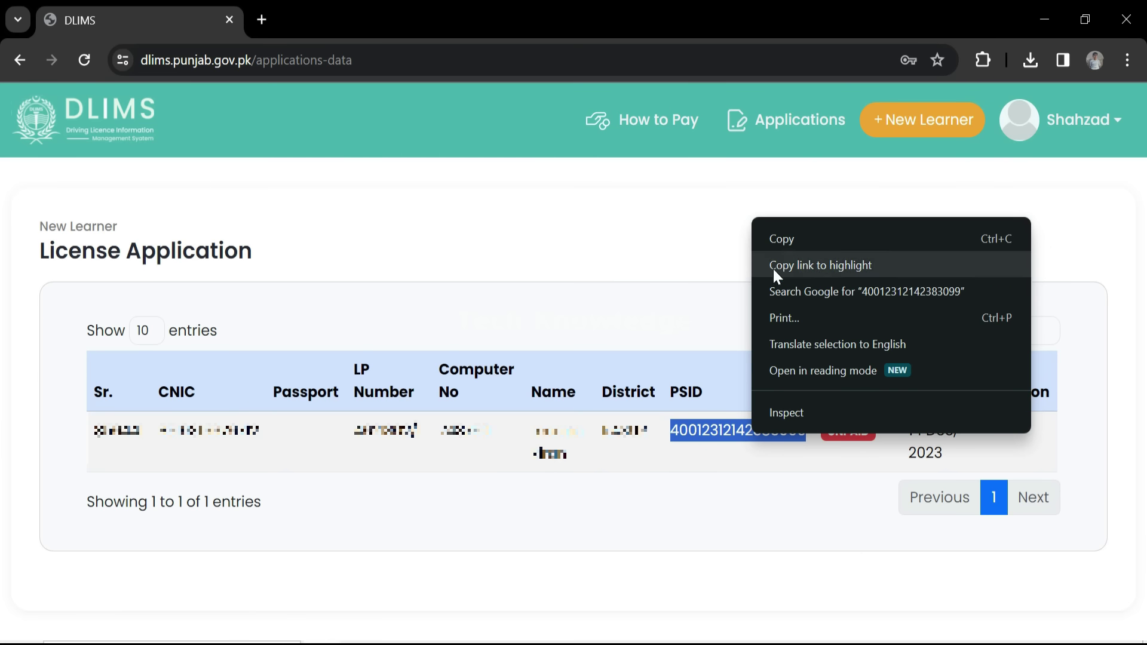
left_click(785, 238)
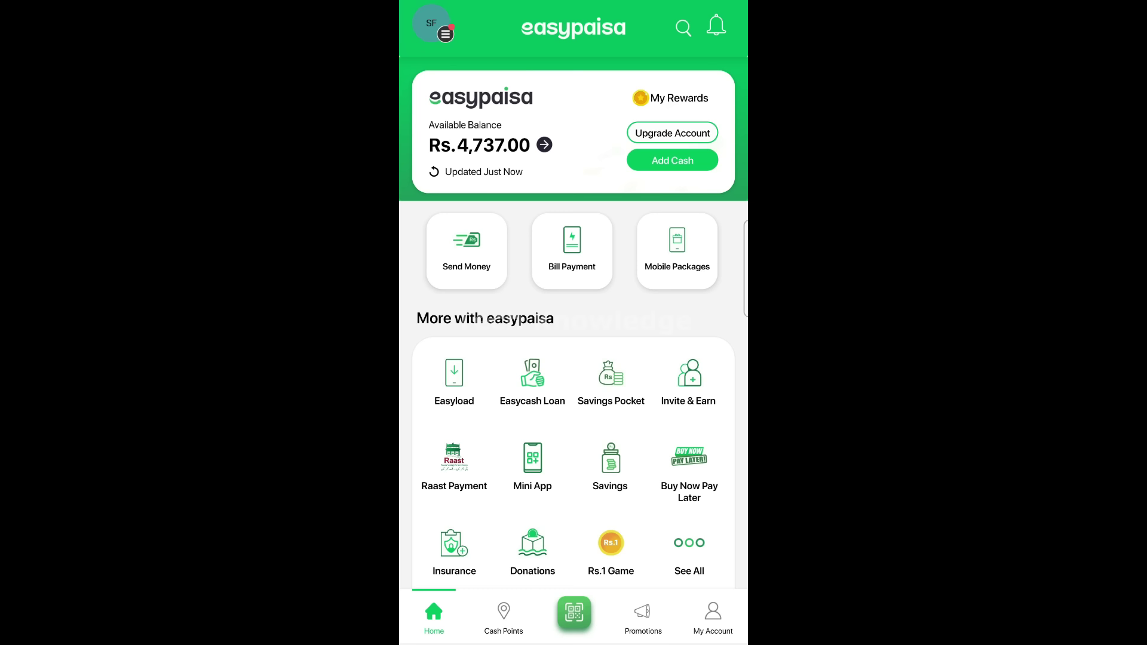
Go through See All, Bill Payment and Government Fees to Punjab e-Challan.
scroll(573, 320, "down", 3)
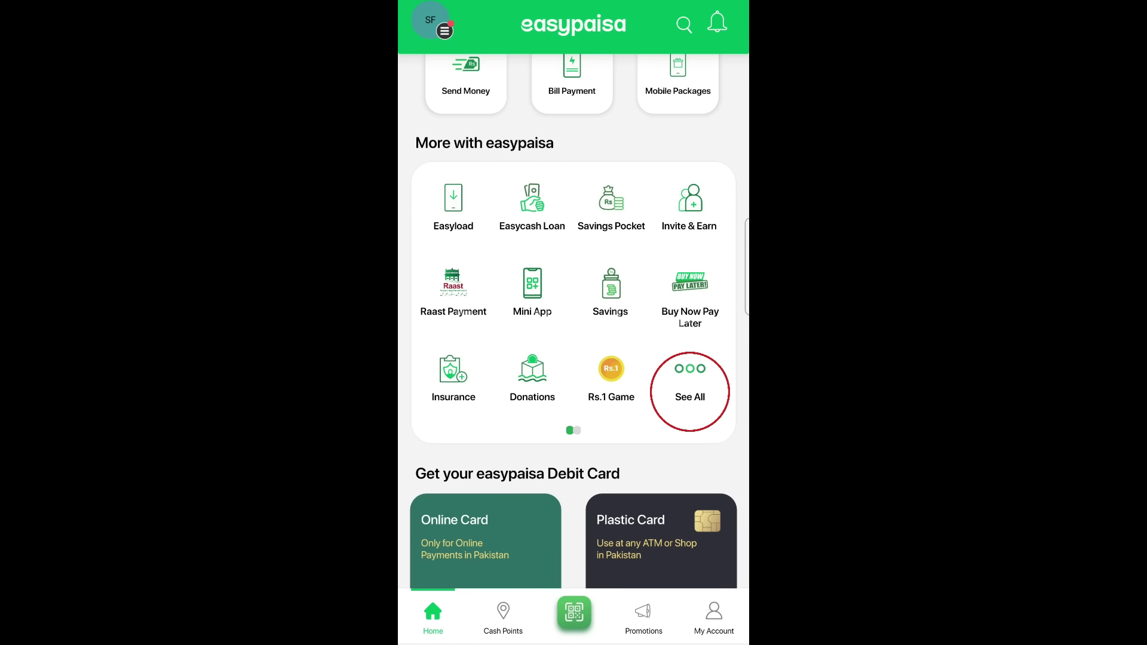
left_click(690, 383)
scroll(573, 359, "down", 10)
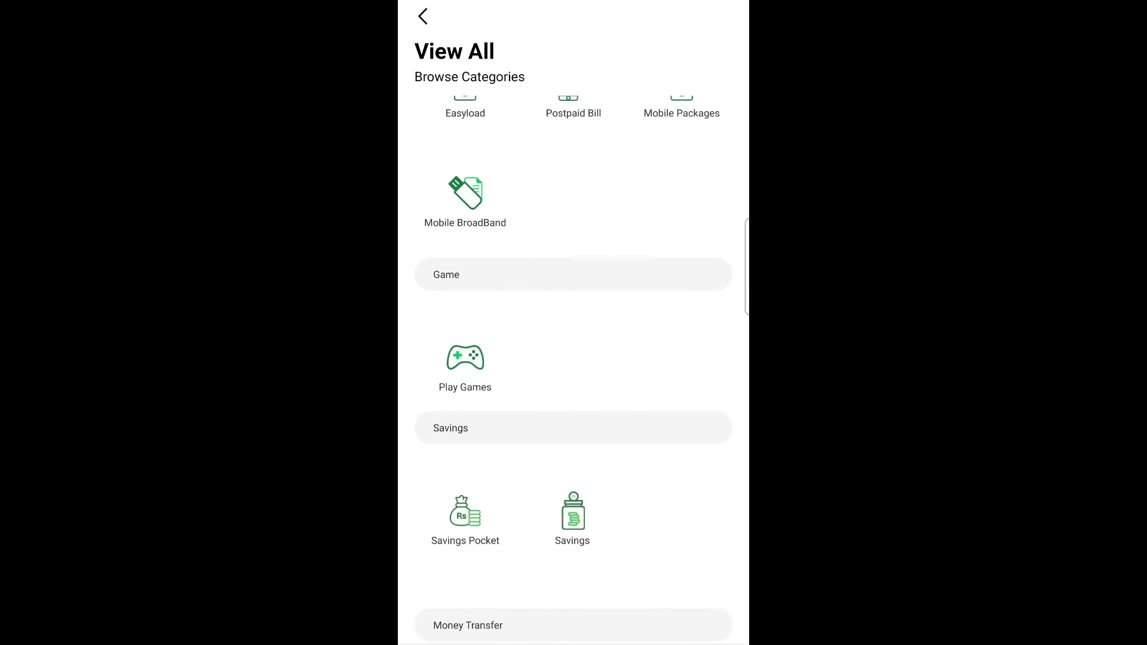
scroll(573, 358, "down", 8)
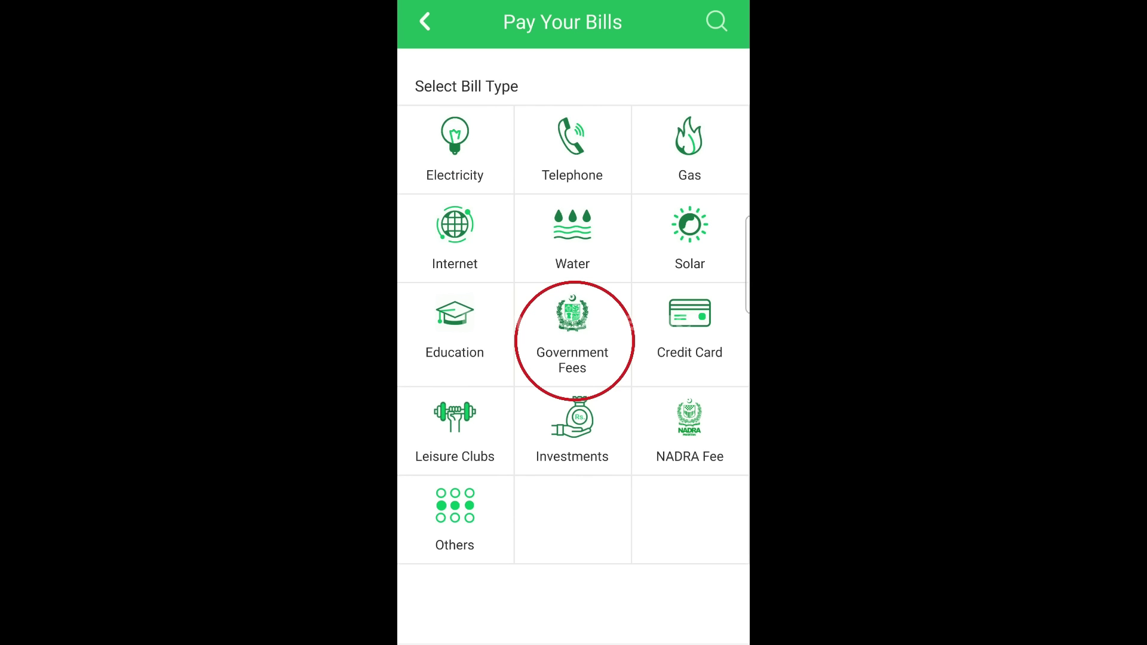
left_click(572, 334)
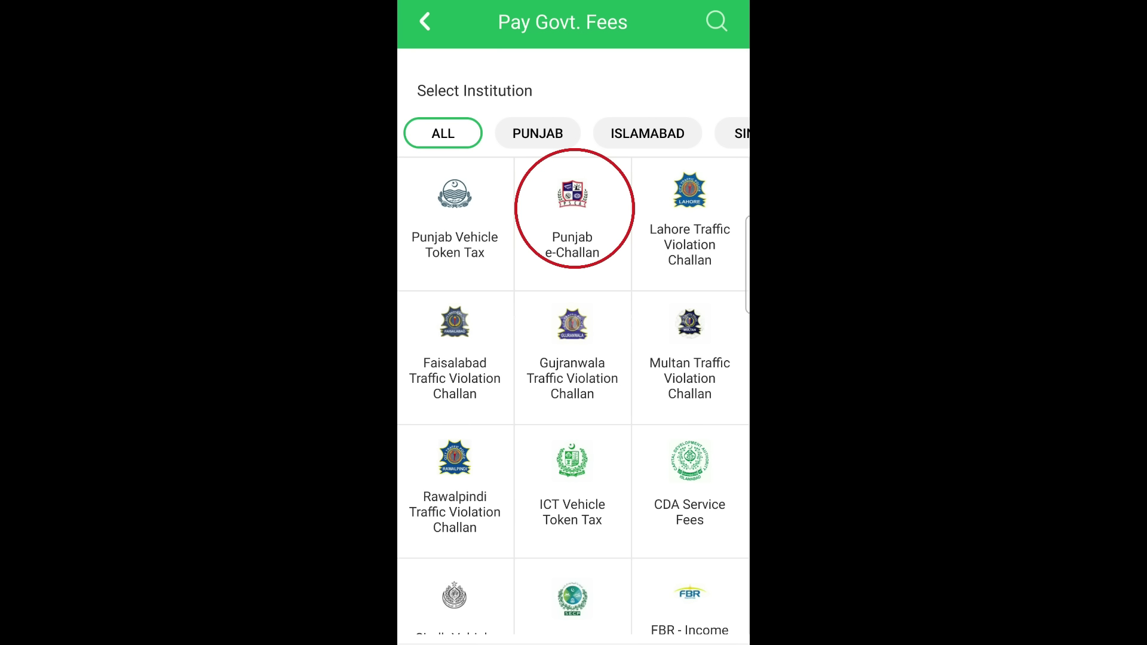
left_click(572, 215)
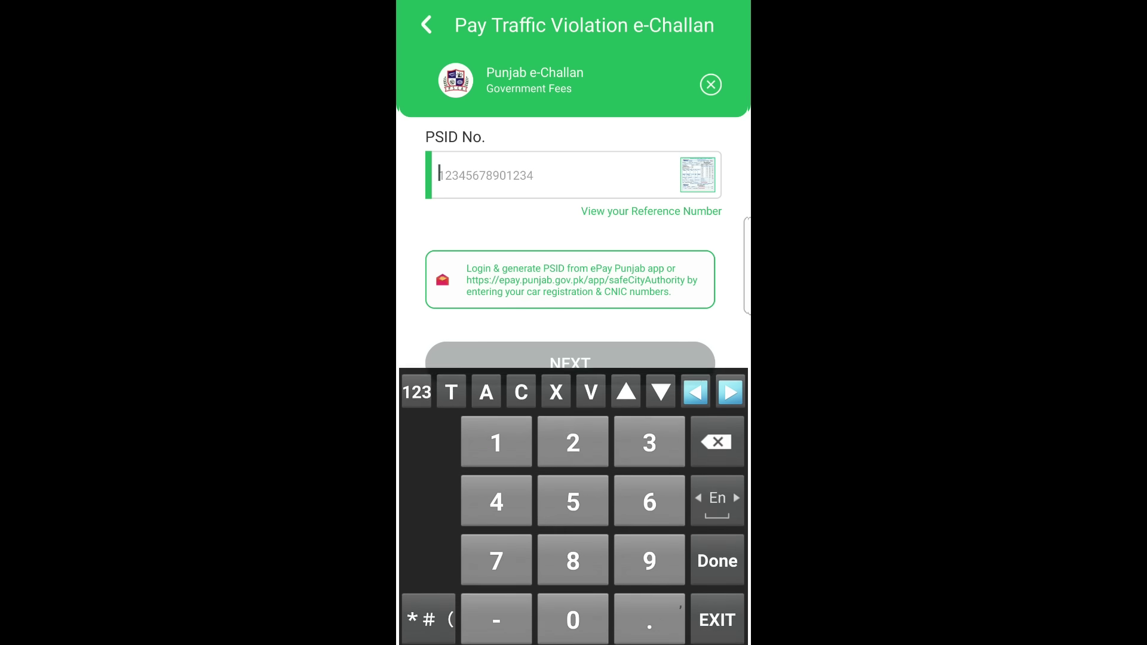
Paste the application's PSID into the Easypaisa PSID No. field and confirm it.
key("ctrl+v")
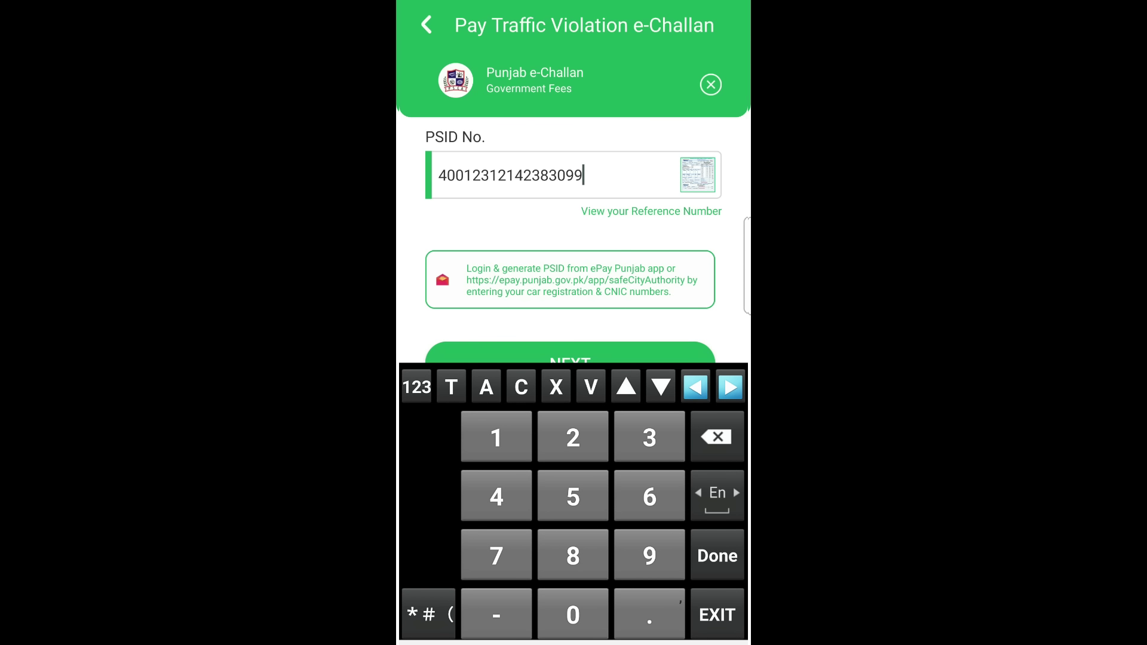
key("Return")
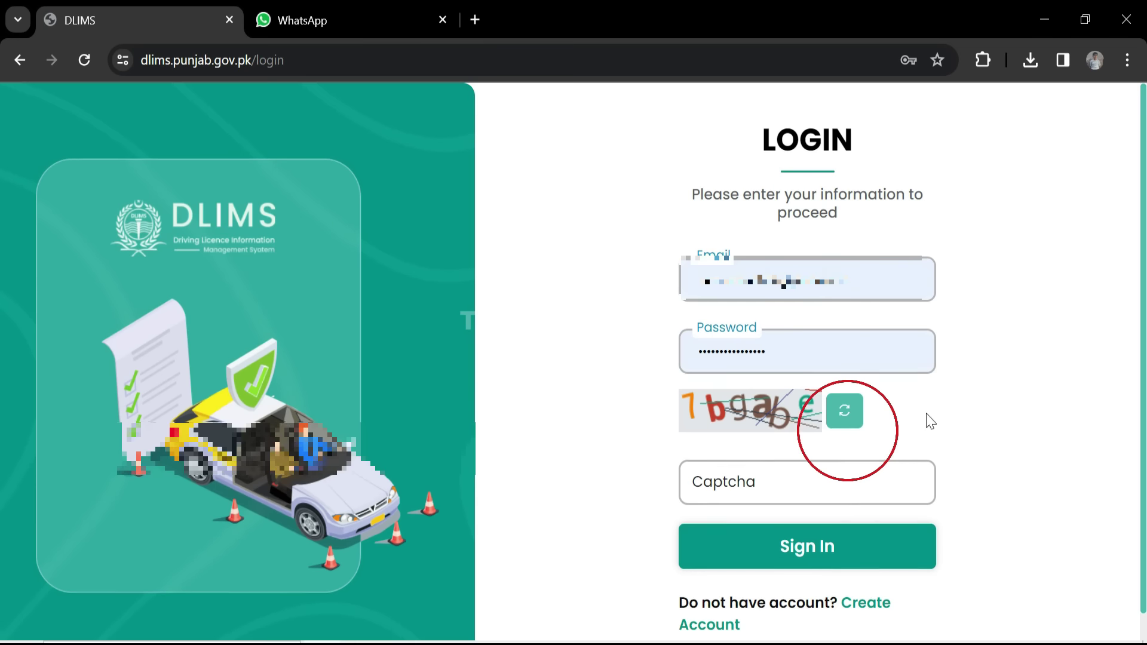
Sign back into DLIMS with captcha '7bgabe'.
type("7bgabe")
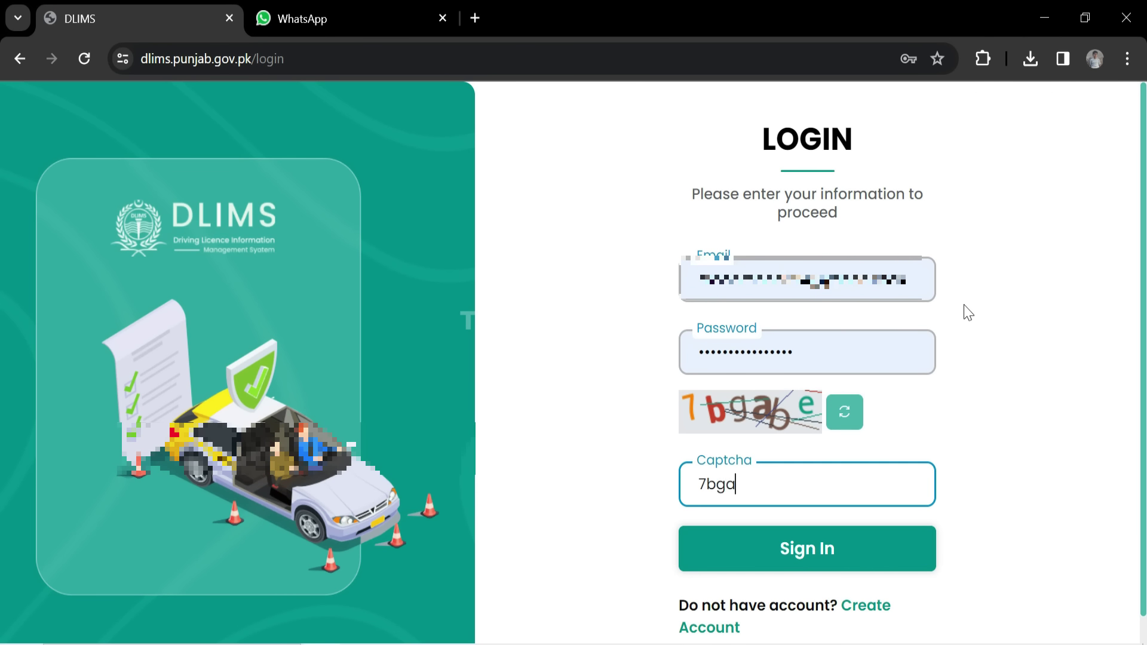
left_click(890, 550)
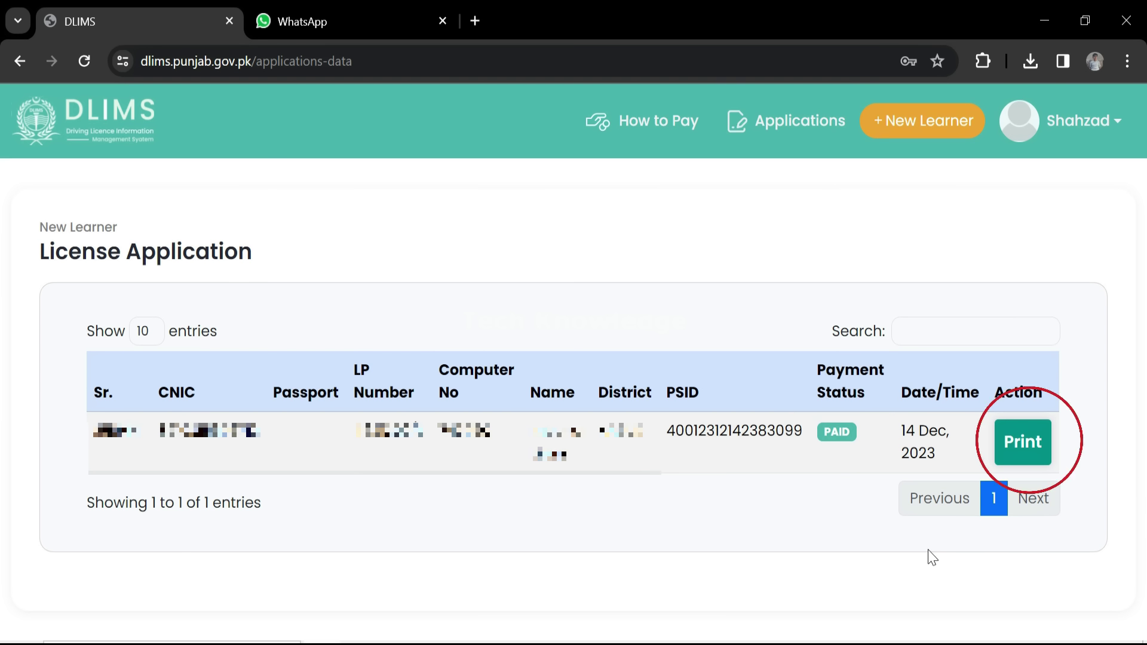
Open the paid application's learner's driving permit and bring up its Save as PDF print dialog.
left_click(1024, 440)
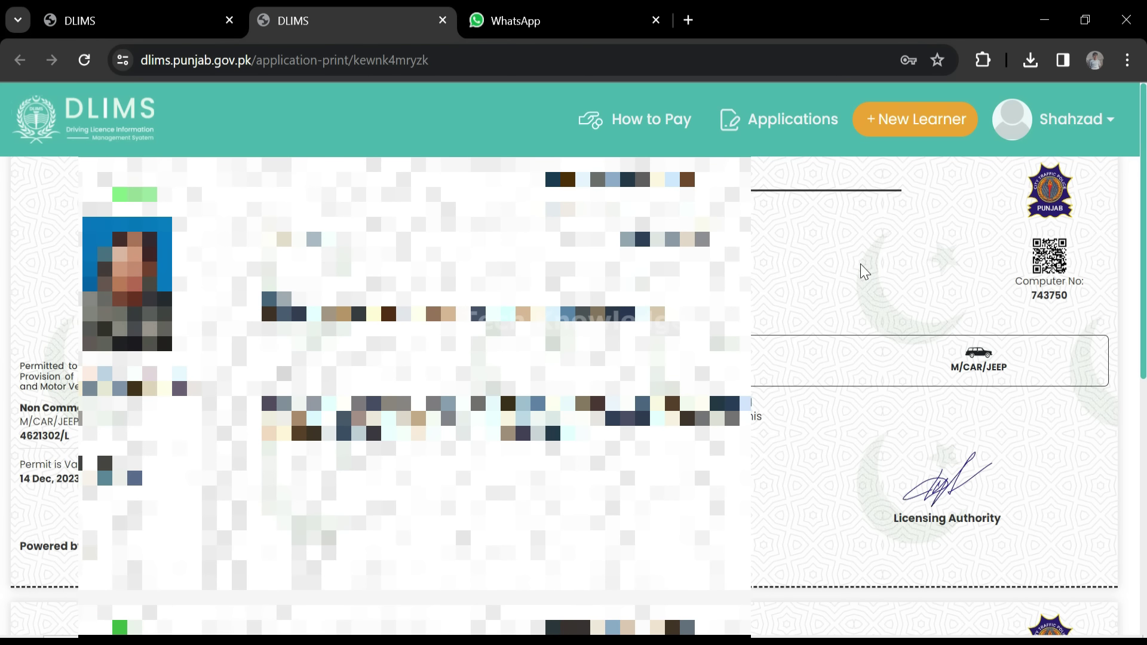
scroll(574, 359, "down", 7)
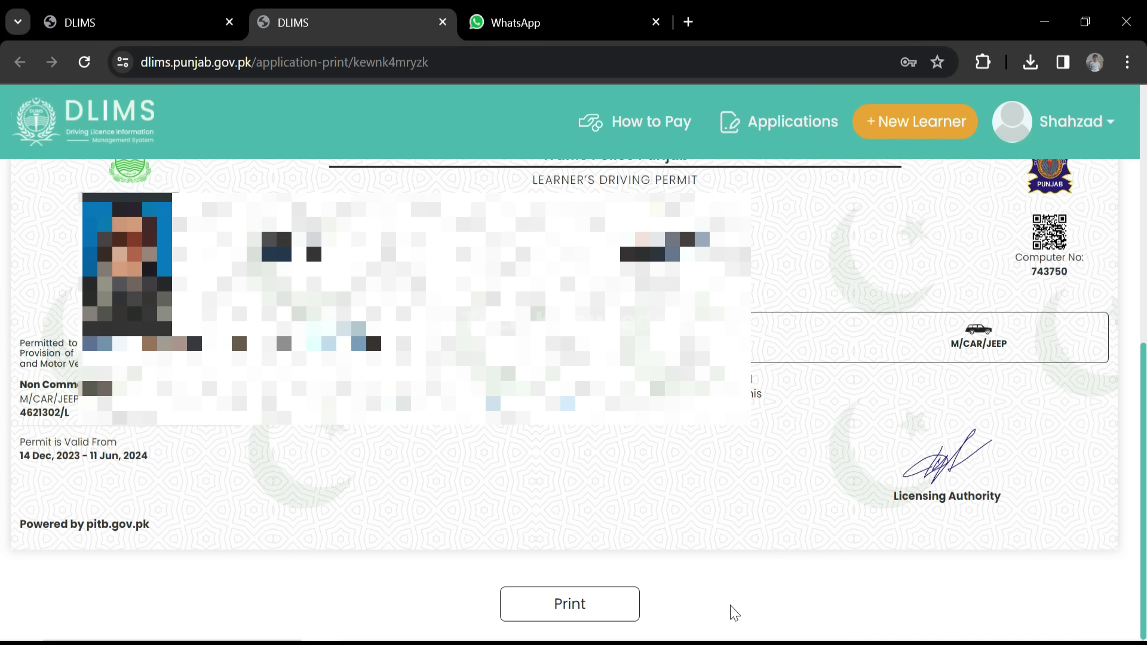
key("ctrl+p")
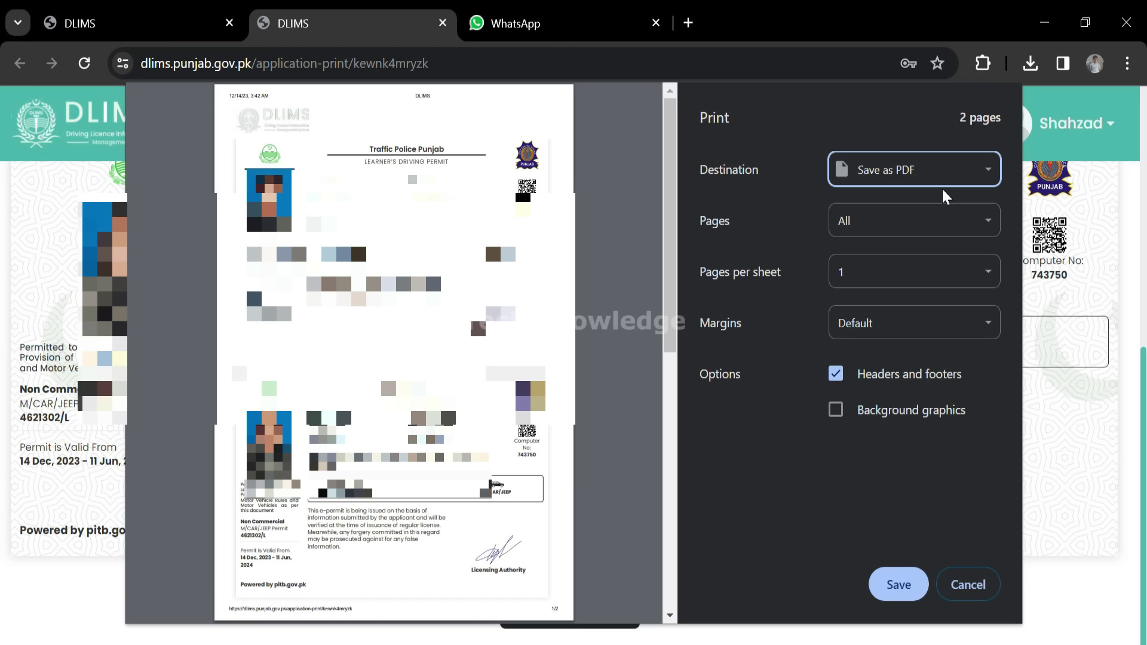